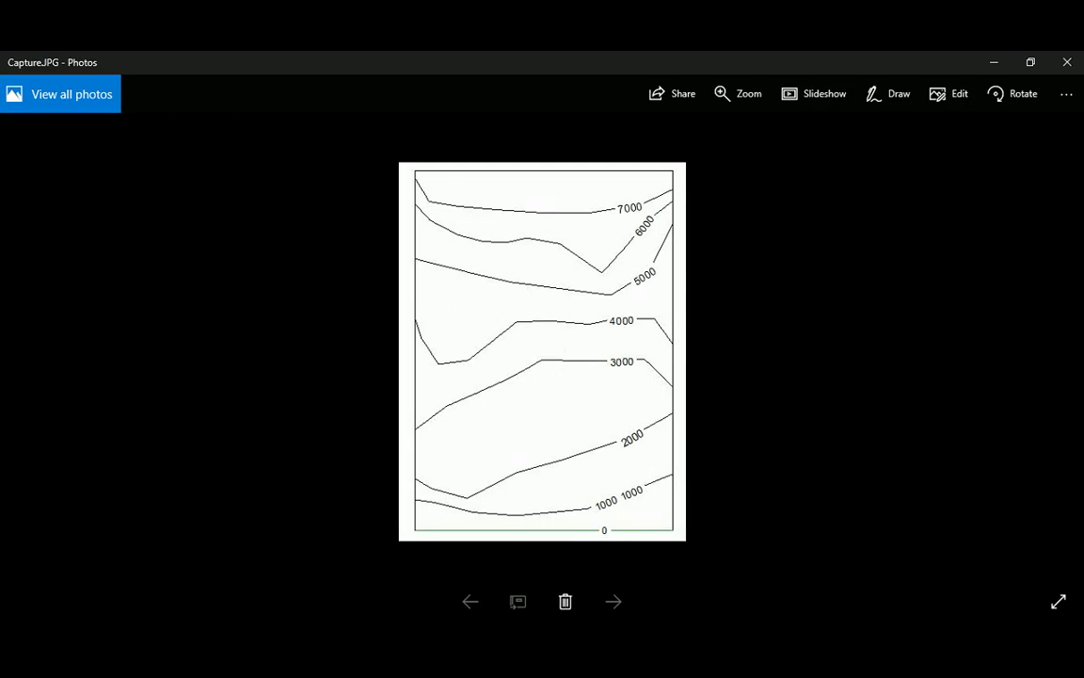
Switch to Revit and import the Capture image, placing it over the green 25000 × 35000 rectangle in the Site plan
click(539, 651)
middle_drag(553, 322, 538, 314)
scroll(484, 283, up, 1)
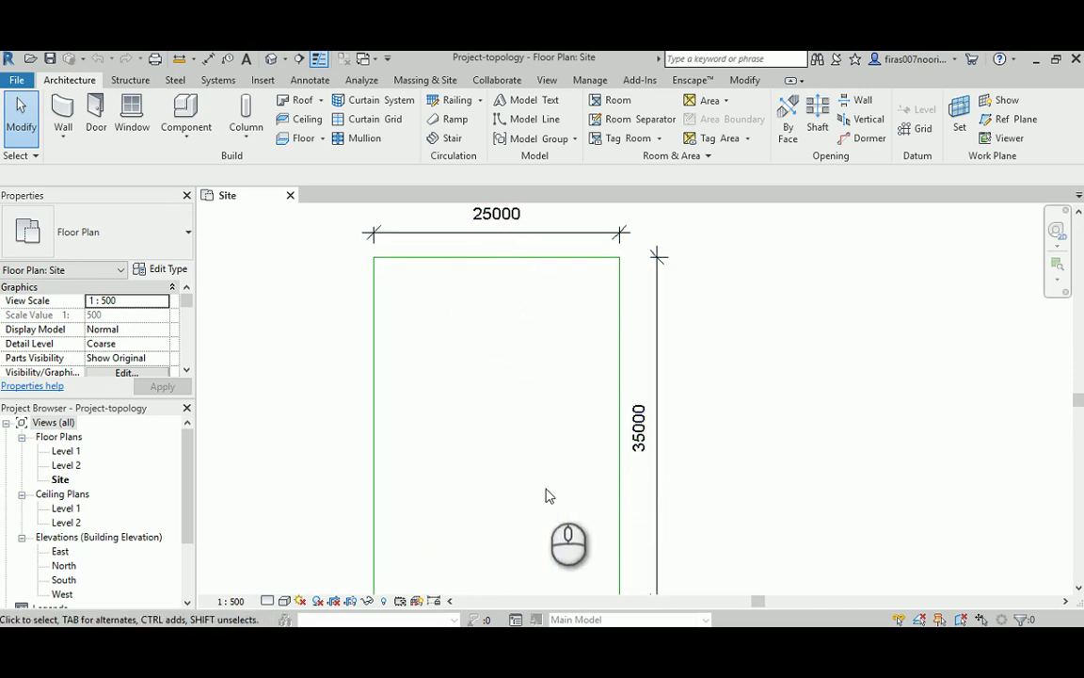
scroll(519, 442, down, 1)
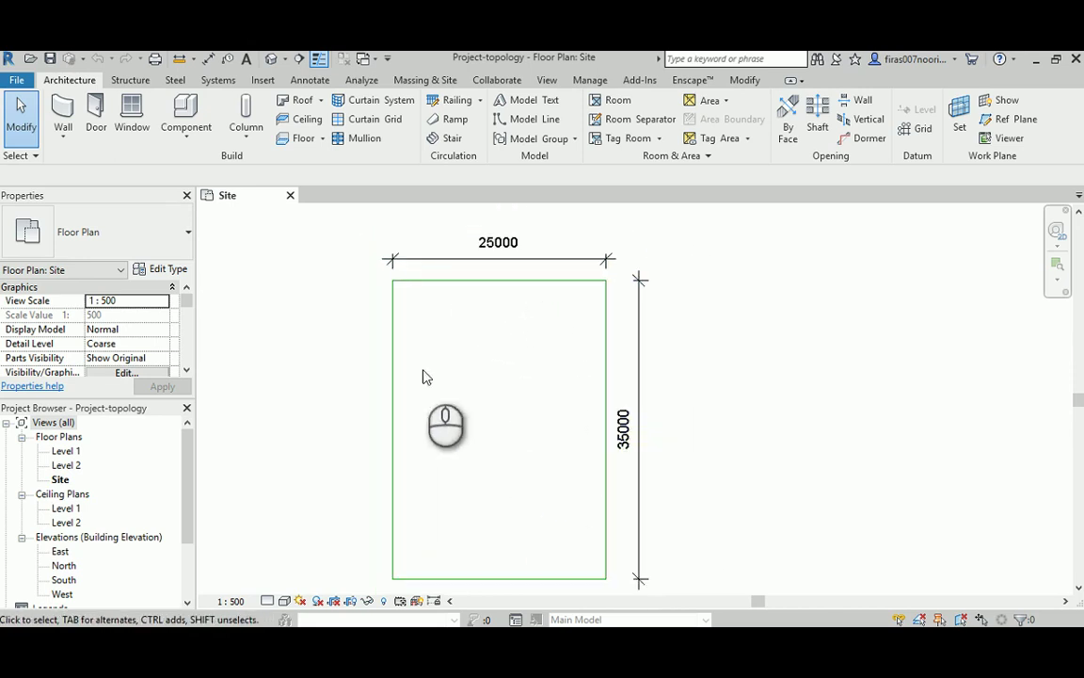
click(263, 82)
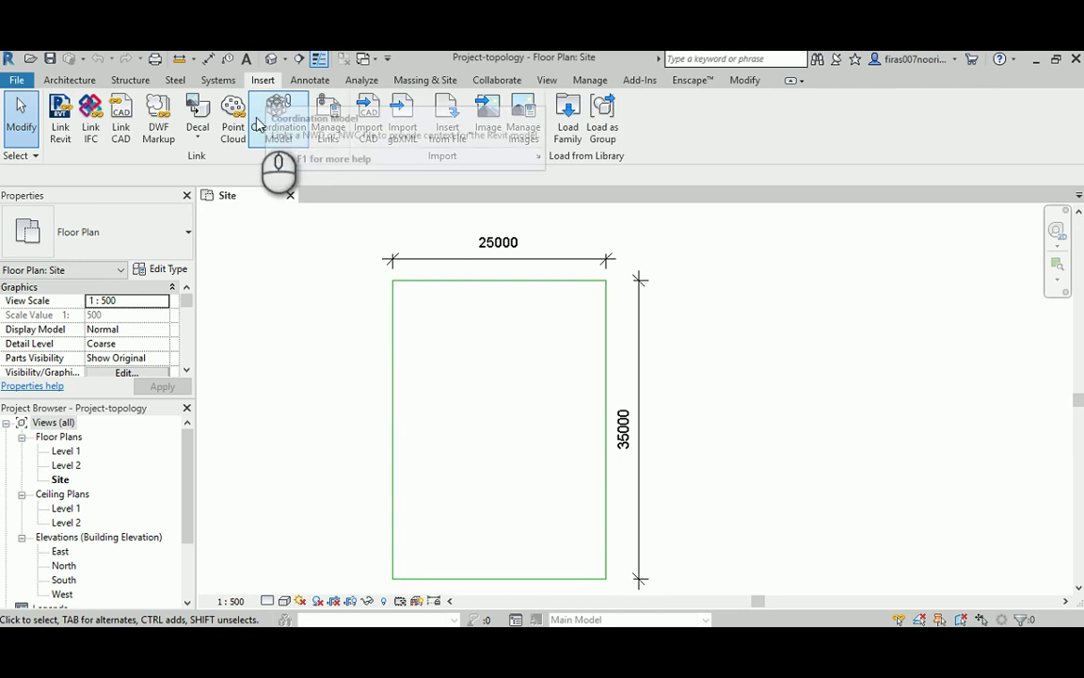
click(488, 113)
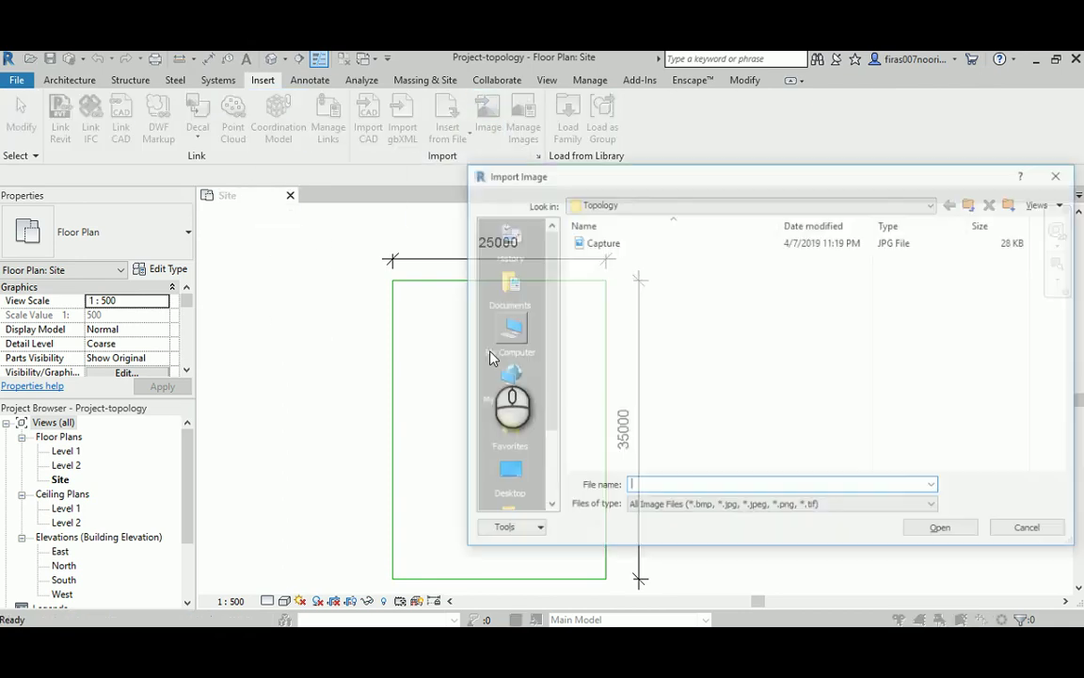
double_click(590, 244)
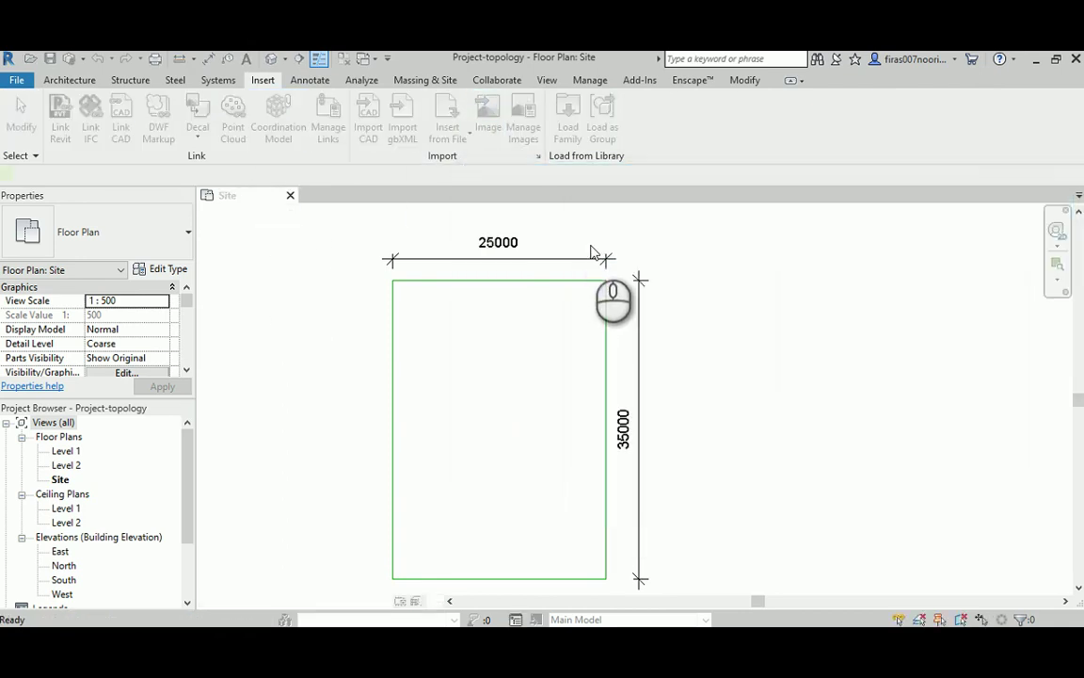
scroll(504, 388, down, 3)
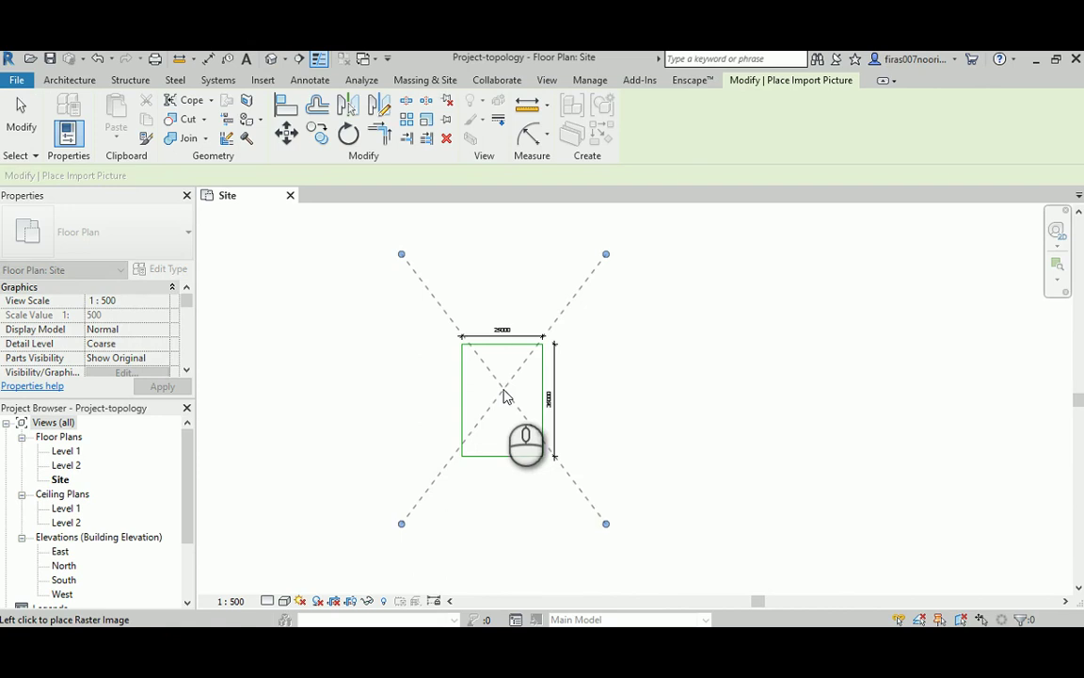
click(504, 397)
scroll(460, 414, up, 1)
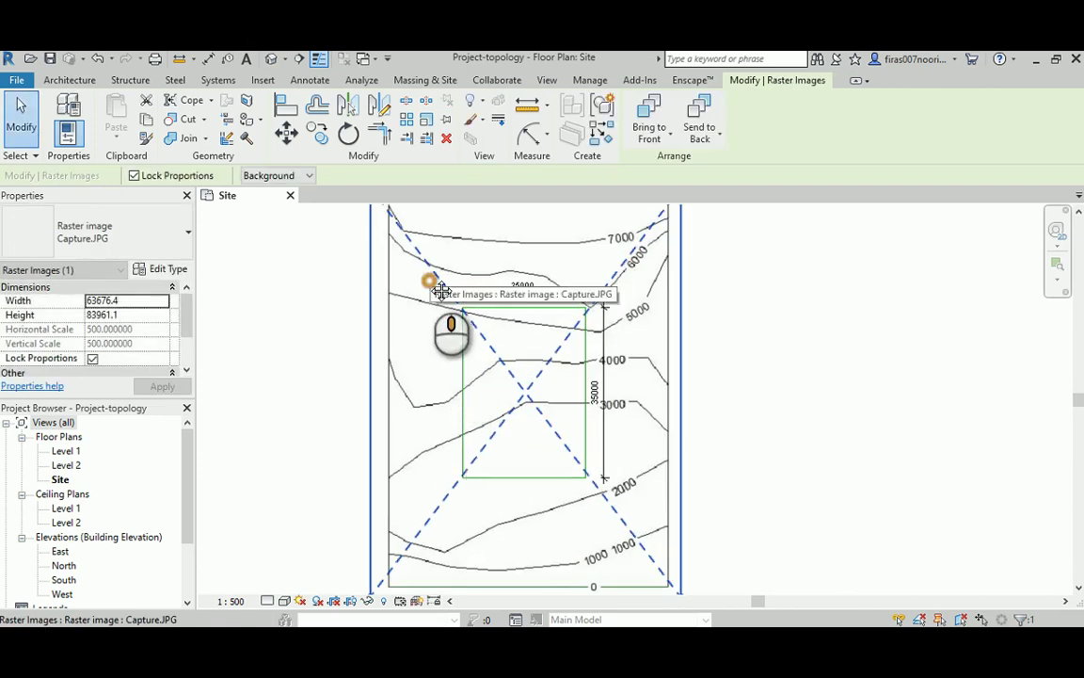
Shrink the contour image to about 46870 wide and move its frame's upper-left corner onto the green rectangle's upper-left corner
scroll(431, 279, down, 2)
drag(360, 253, 448, 361)
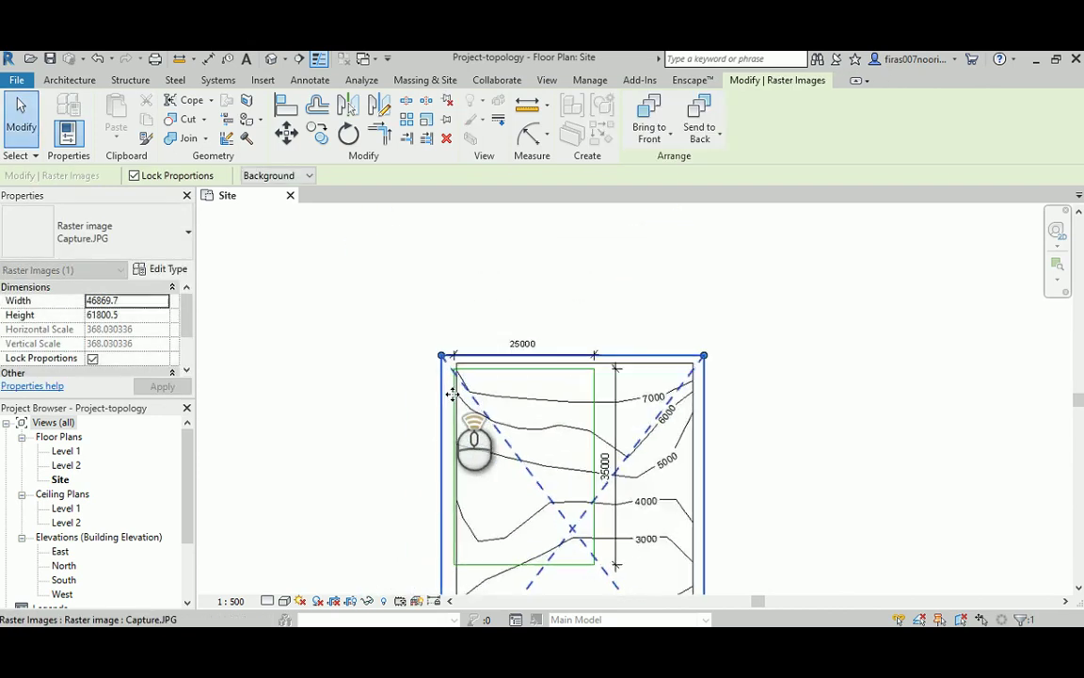
scroll(464, 386, up, 3)
key(Down)
key(Down)
key(Down)
key(Down)
key(Down)
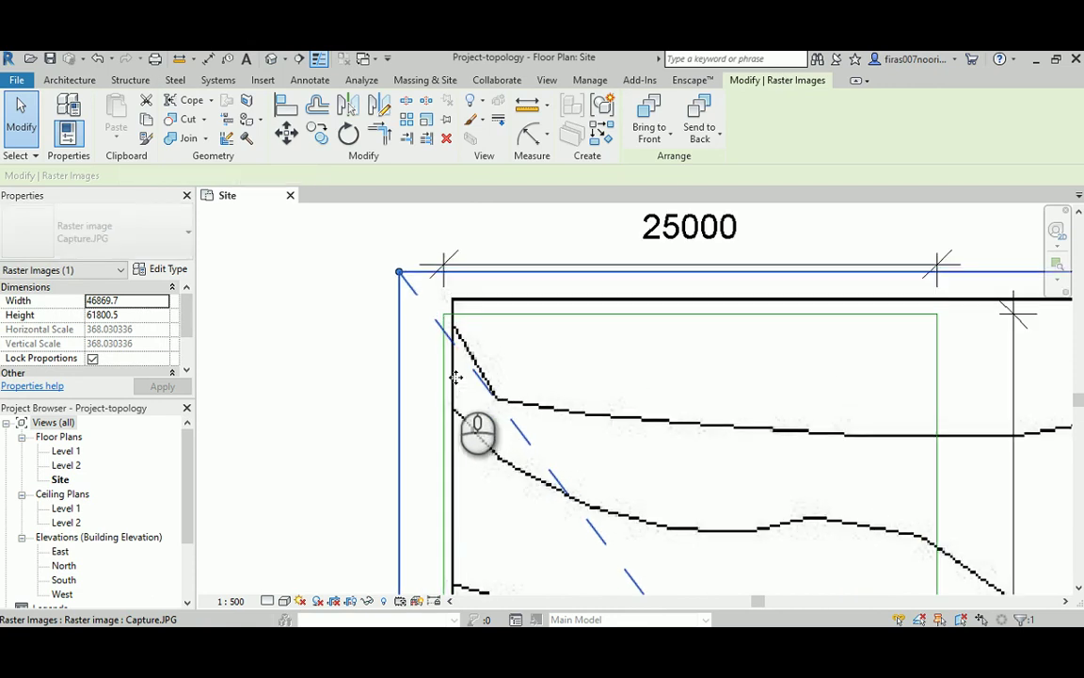
key(Left)
key(Left)
key(Up)
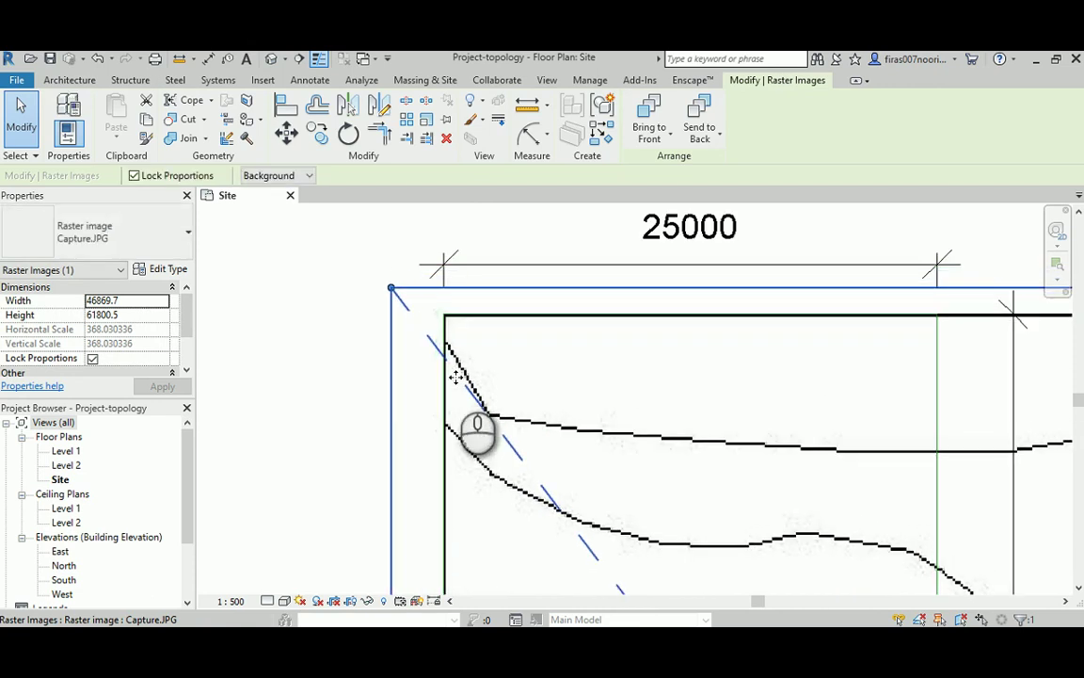
Fine-tune the image position so its black border lines up with the rectangle's edges at the upper-left corner
scroll(516, 331, up, 5)
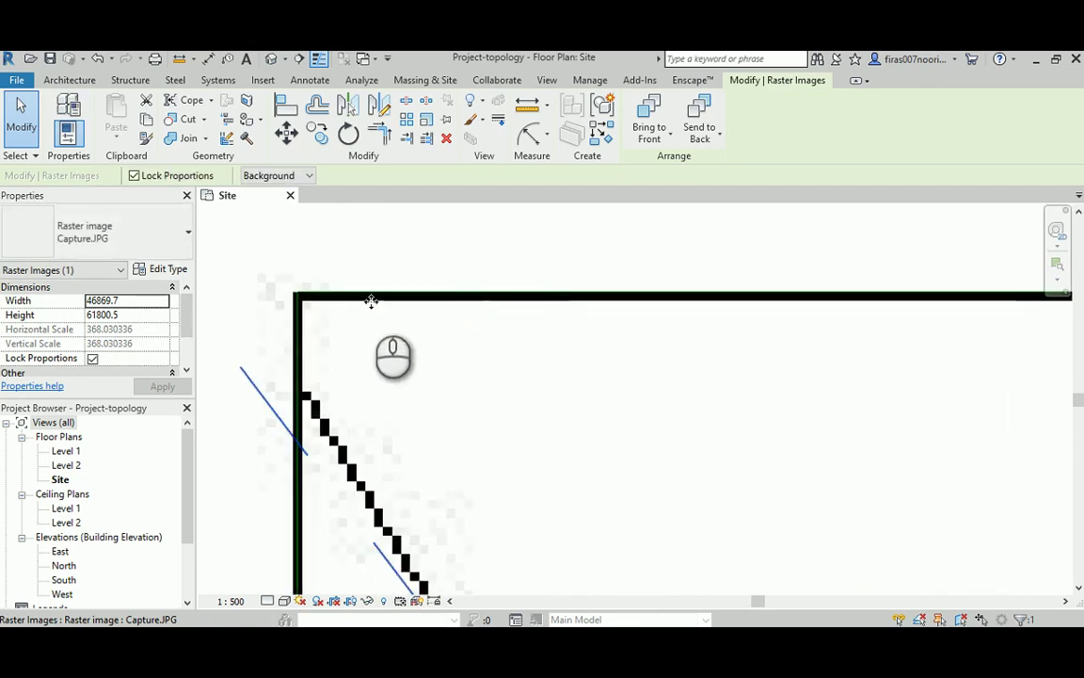
key(Right)
key(Left)
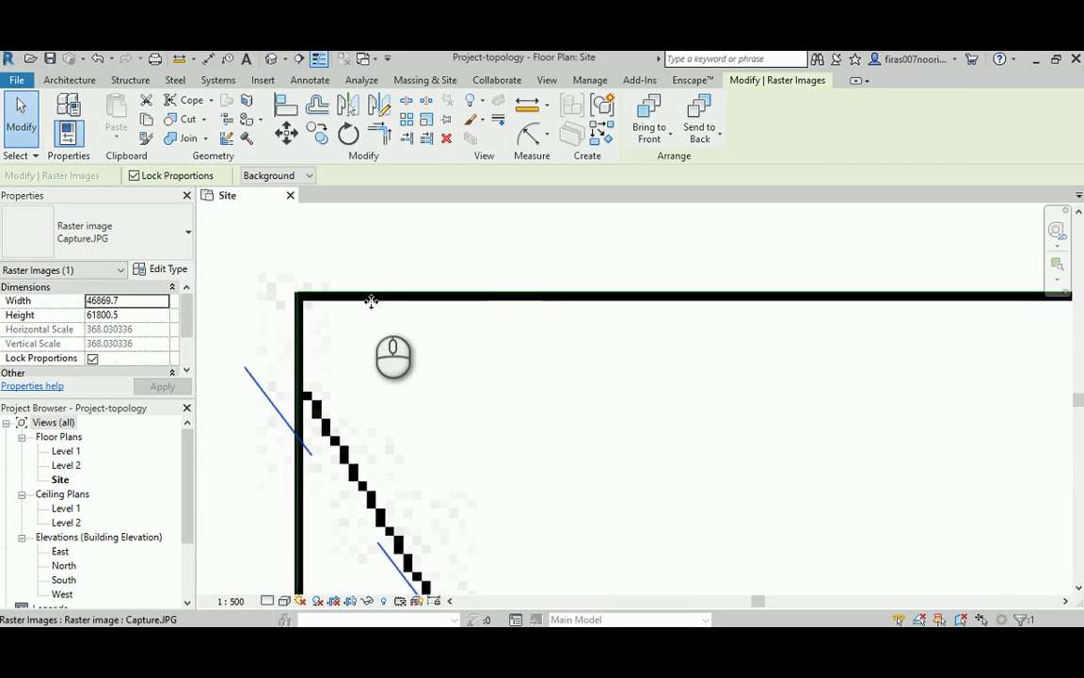
key(Up)
scroll(294, 290, up, 4)
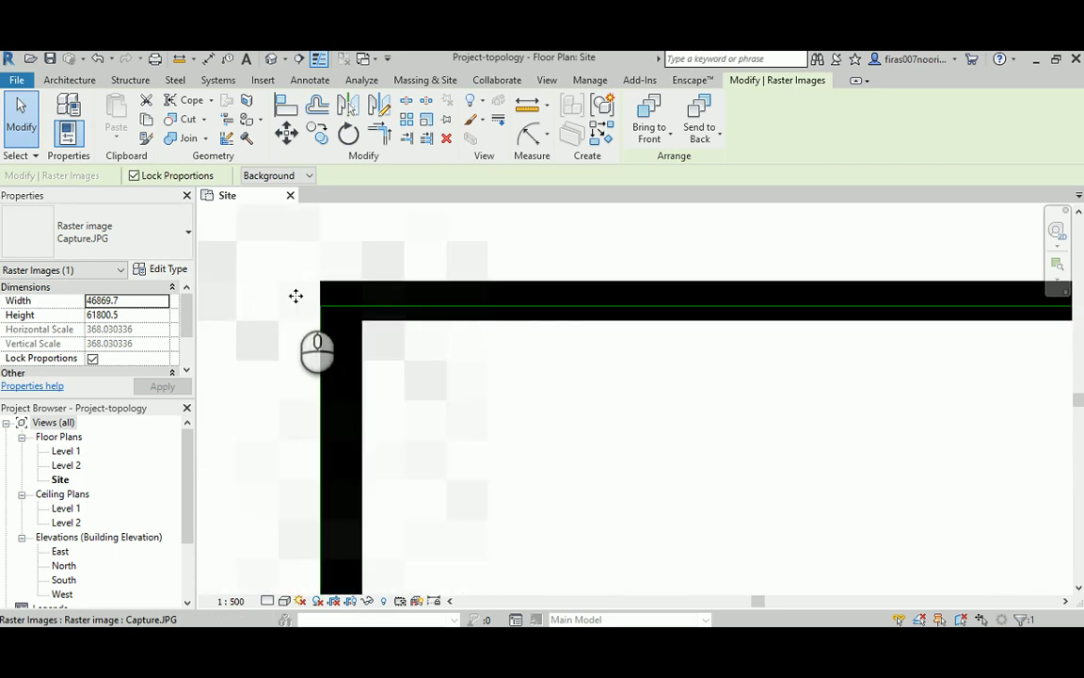
scroll(309, 295, down, 8)
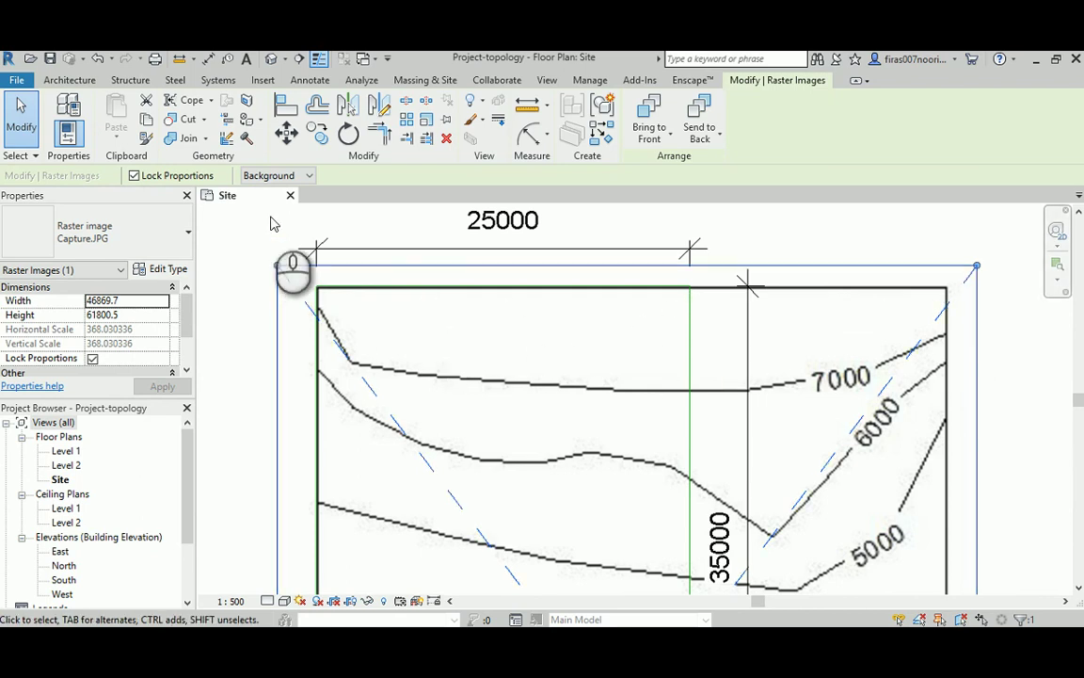
Scale the image graphically from the aligned upper-left corner until its black border's width matches the rectangle's 25000 upper edge
click(425, 123)
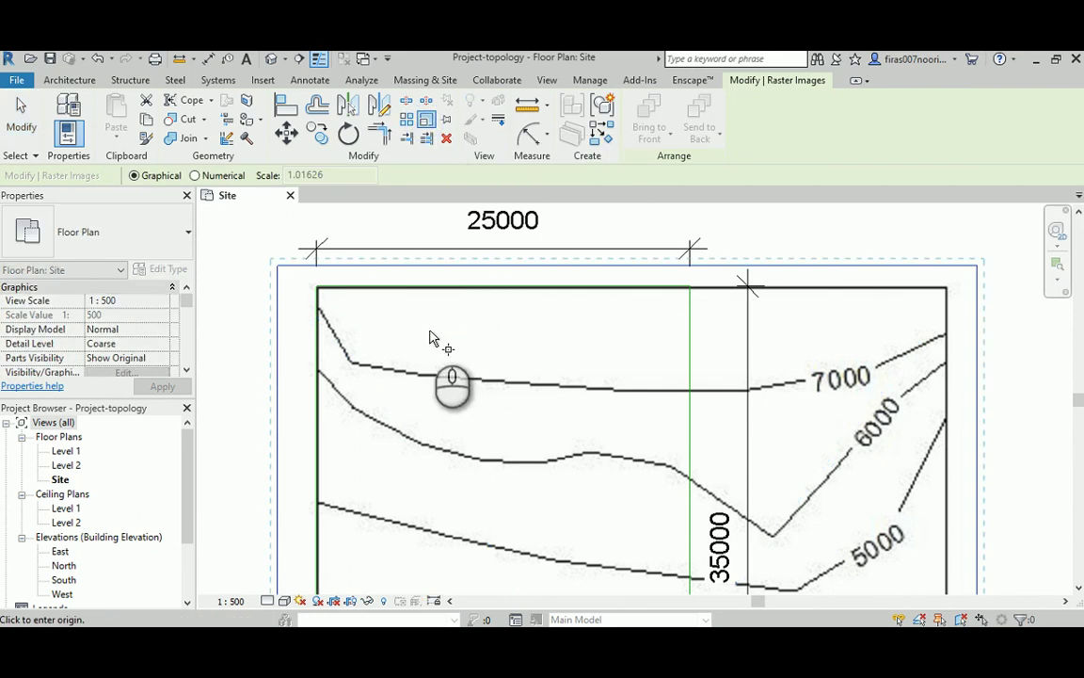
click(317, 287)
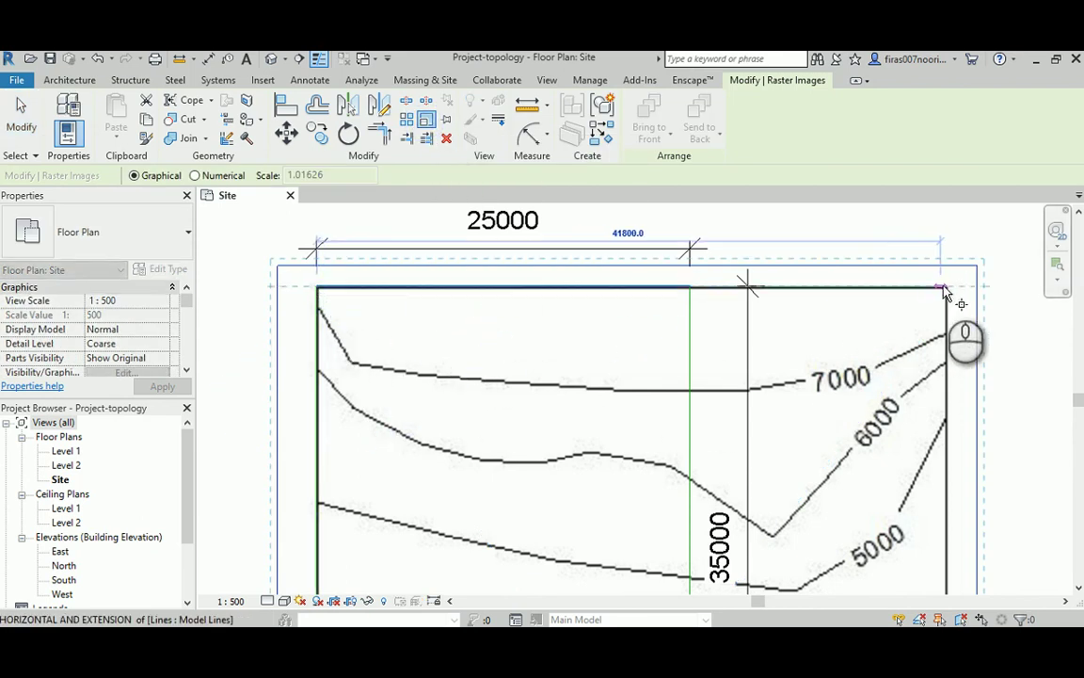
scroll(948, 294, up, 5)
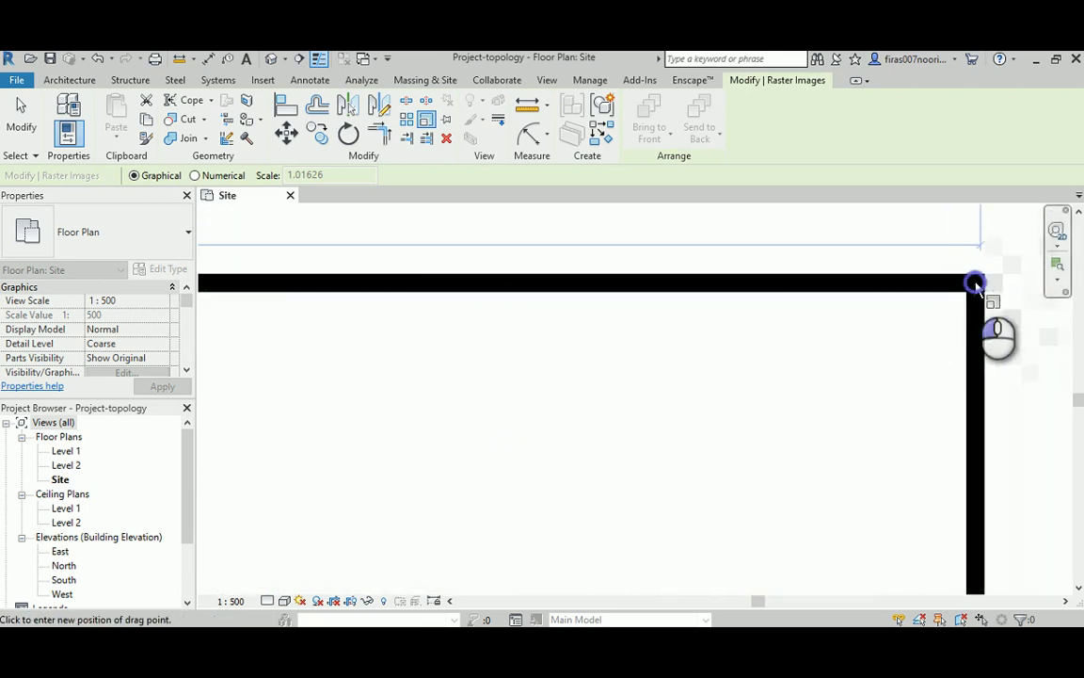
scroll(975, 287, down, 3)
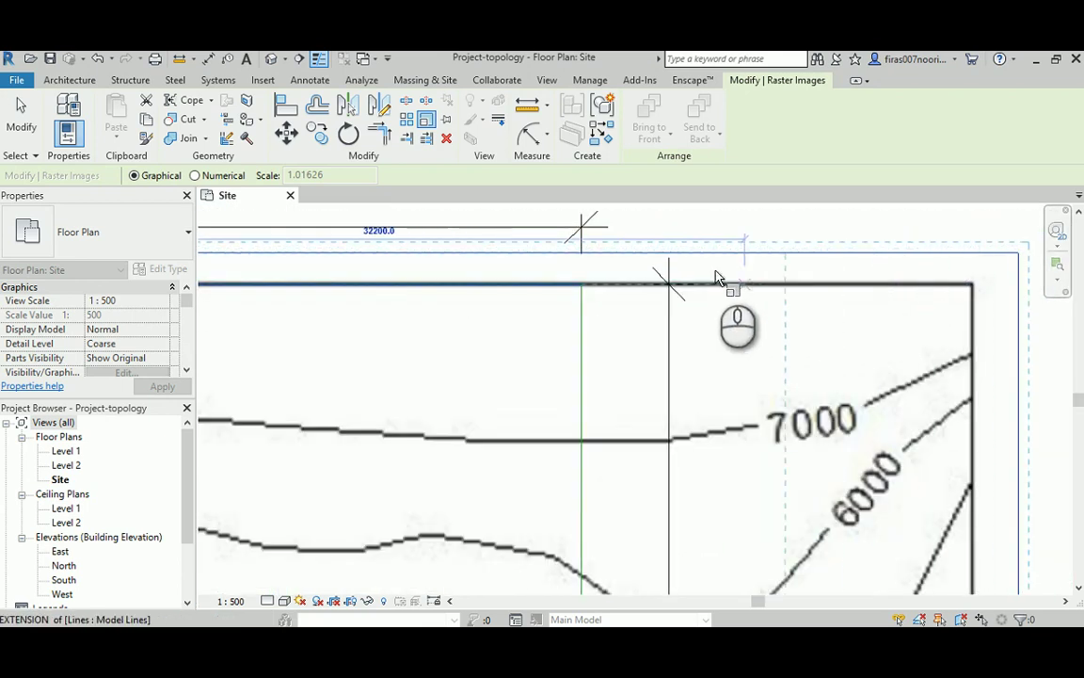
click(583, 284)
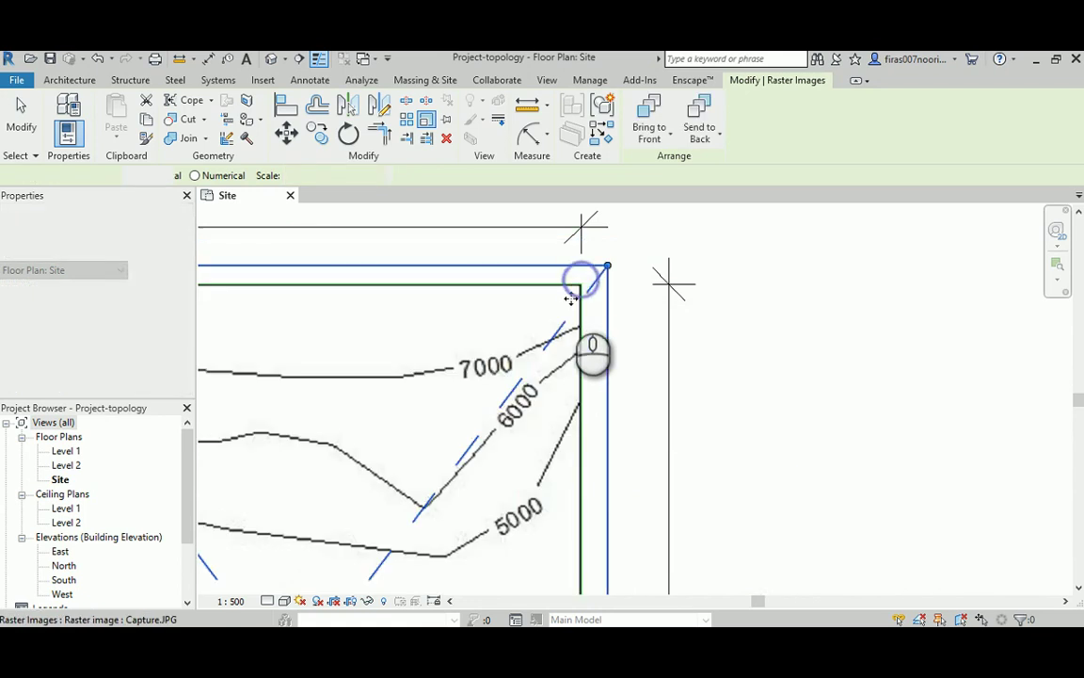
scroll(584, 315, down, 2)
middle_drag(455, 336, 453, 466)
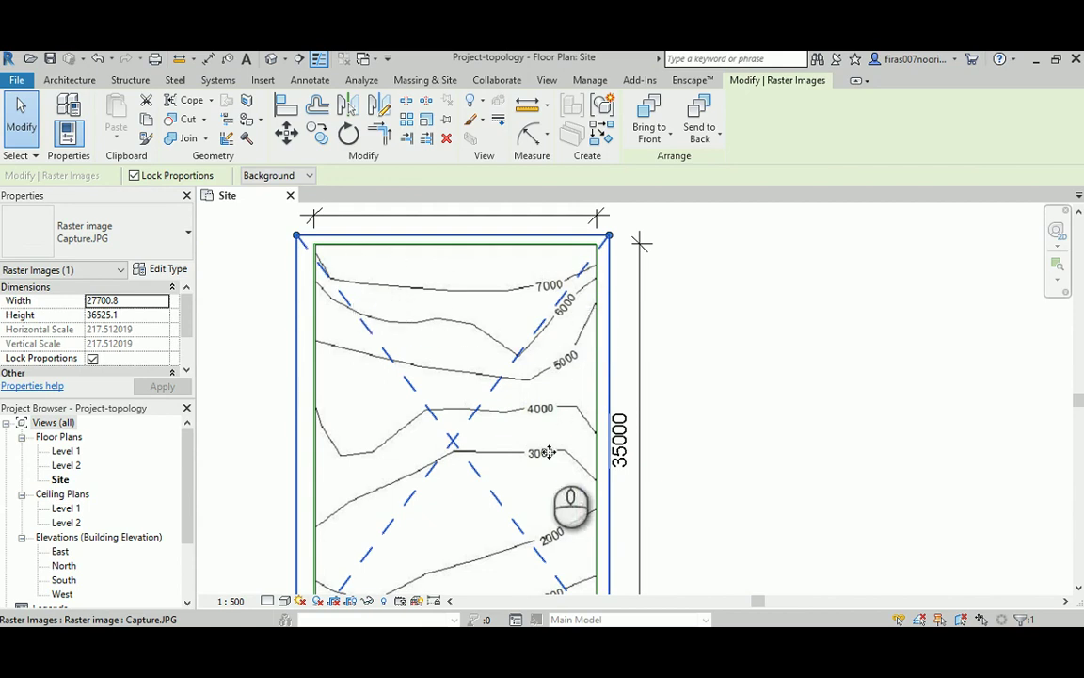
middle_drag(433, 420, 466, 394)
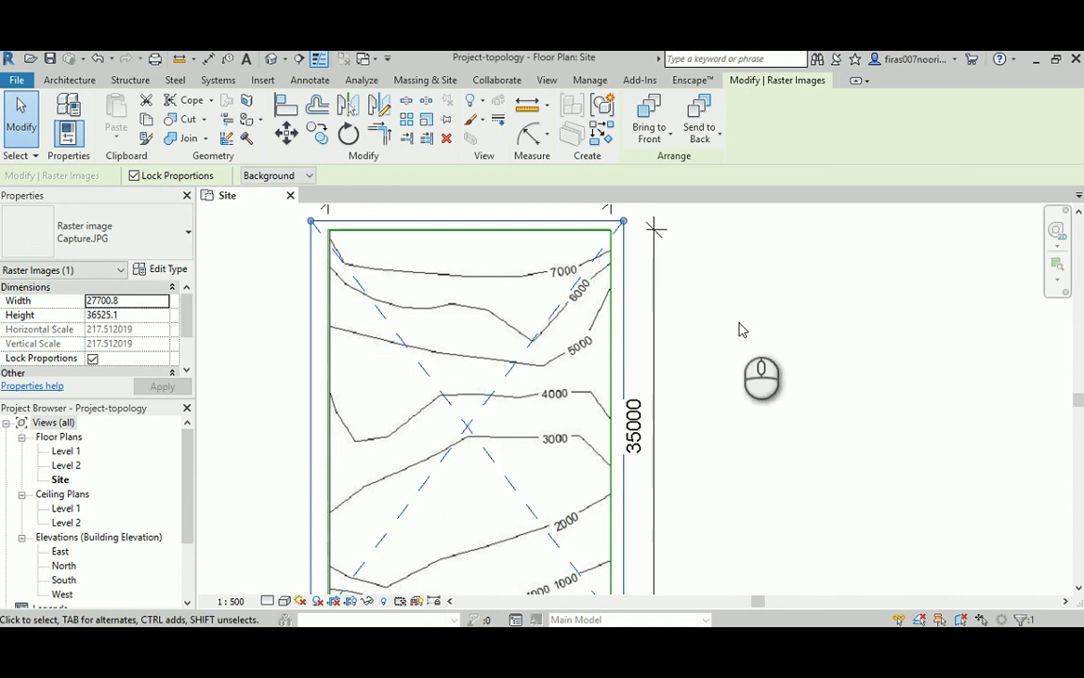
click(794, 320)
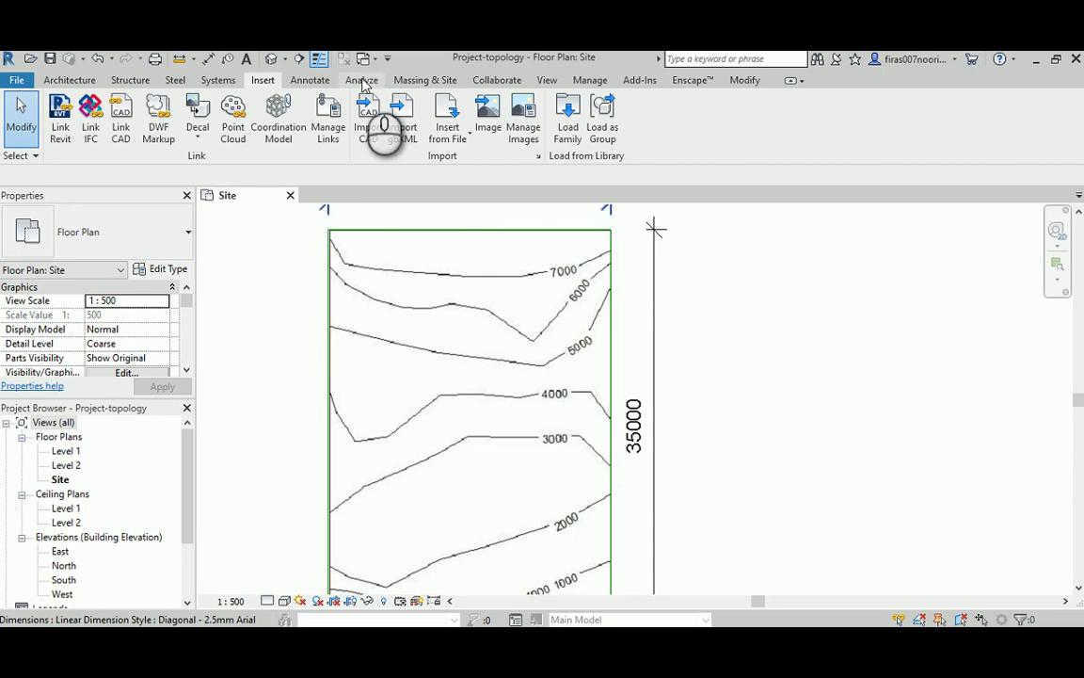
Start a toposurface and place points at absolute elevation 7000 along the 7000 contour and at the rectangle's two upper corners
click(423, 81)
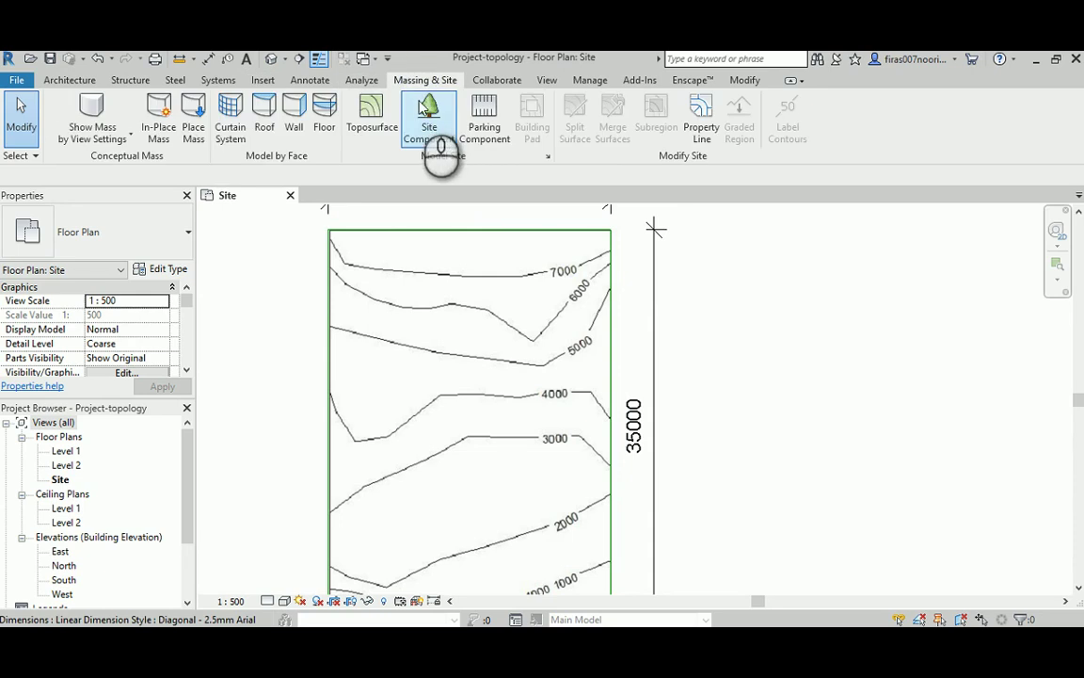
click(367, 125)
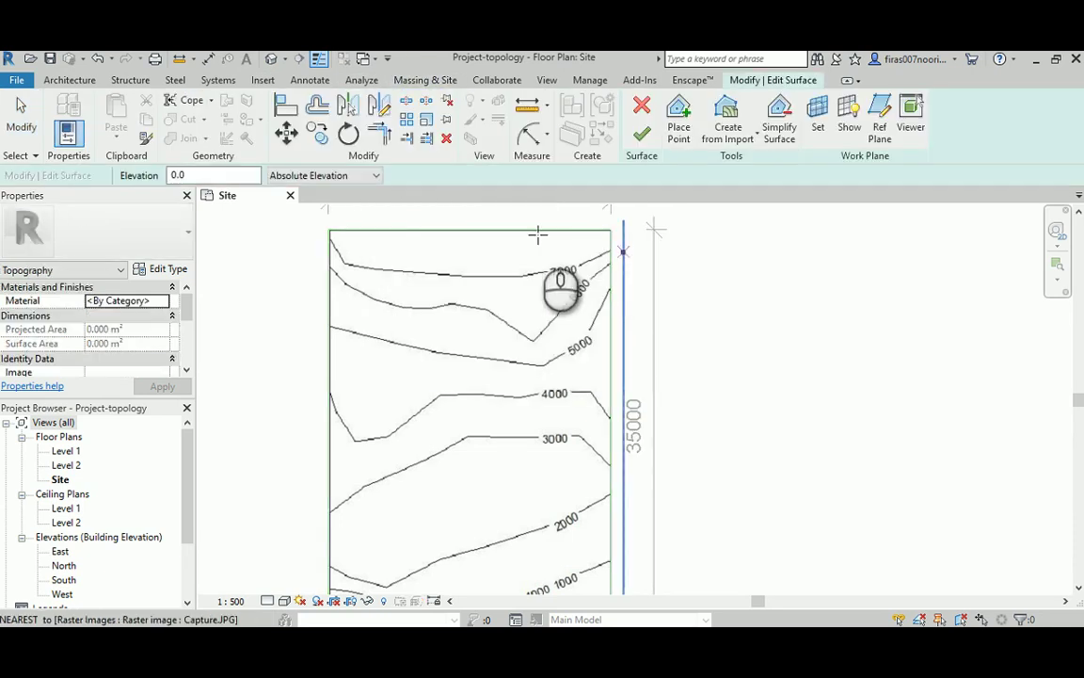
middle_drag(579, 308, 581, 317)
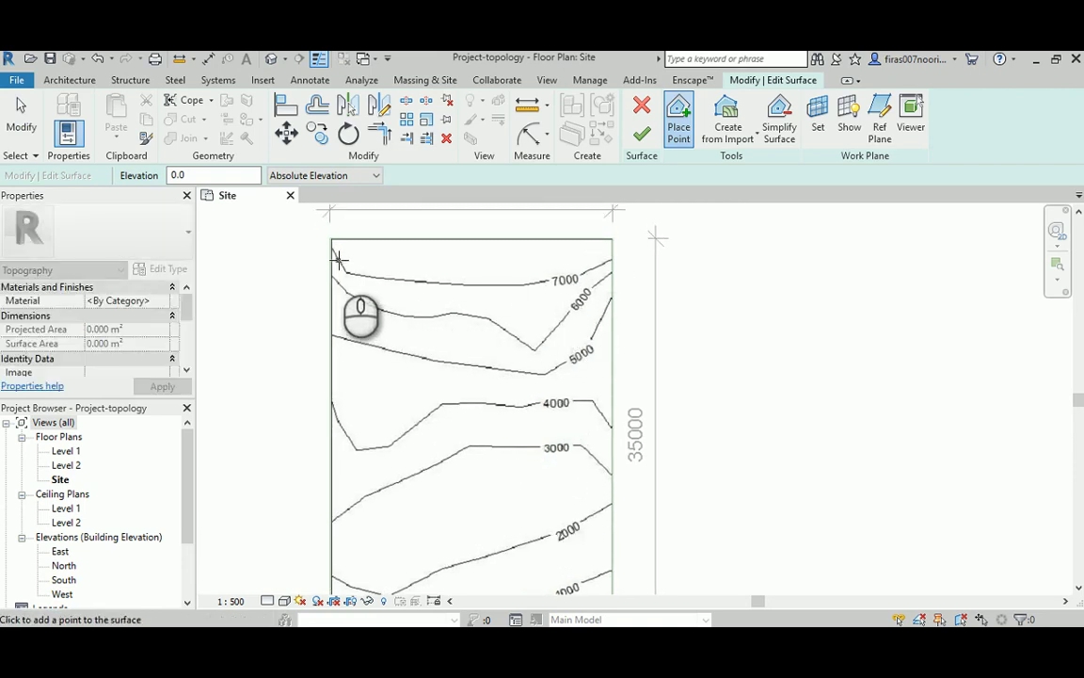
double_click(188, 176)
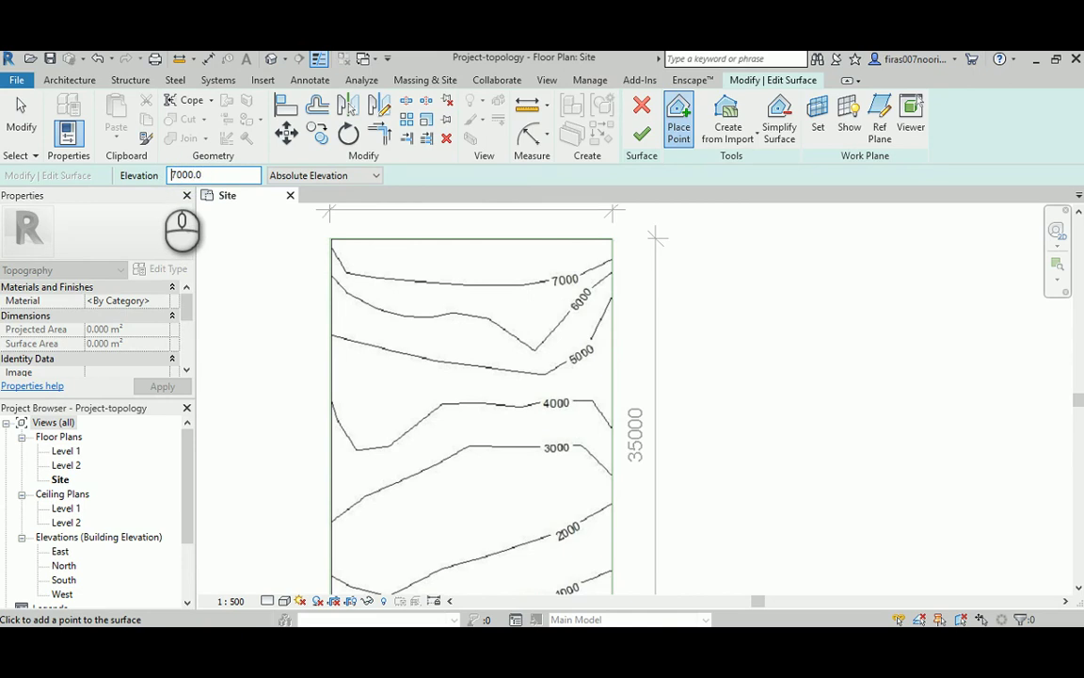
scroll(535, 240, up, 3)
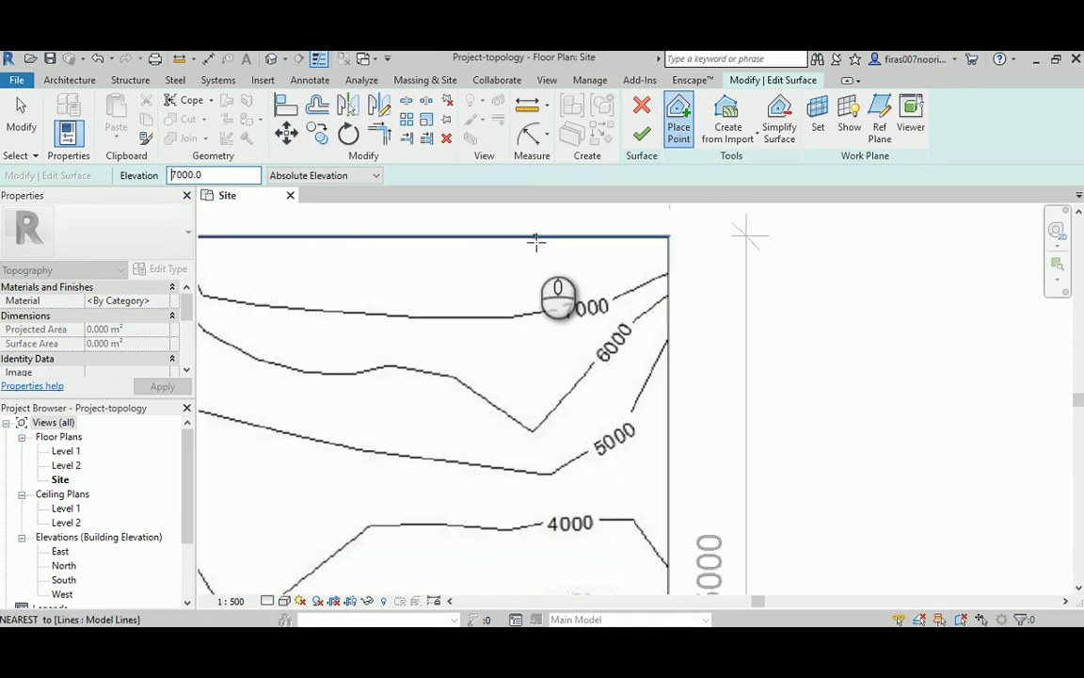
click(667, 272)
click(628, 291)
click(594, 304)
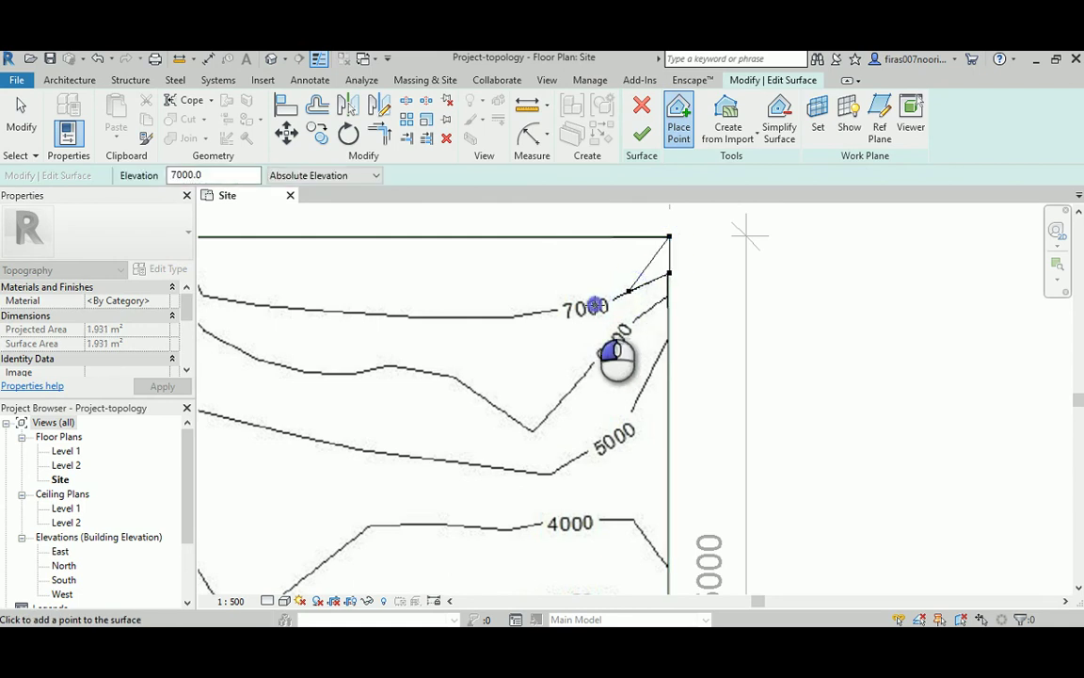
click(541, 313)
click(513, 315)
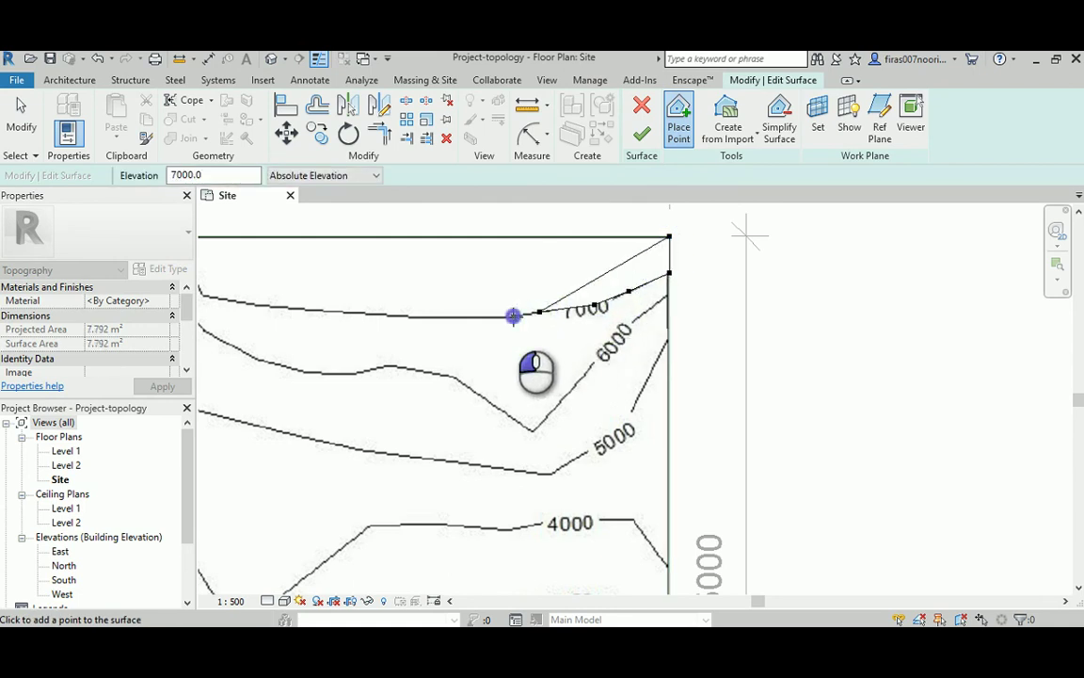
click(412, 317)
click(348, 311)
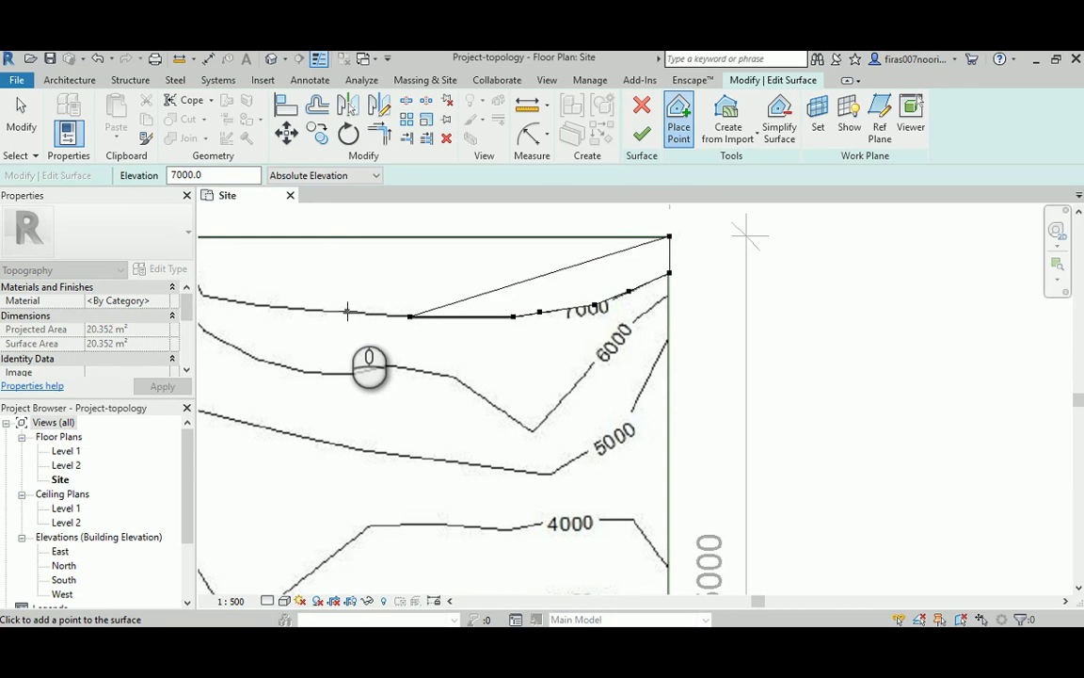
middle_drag(348, 311, 527, 334)
click(501, 330)
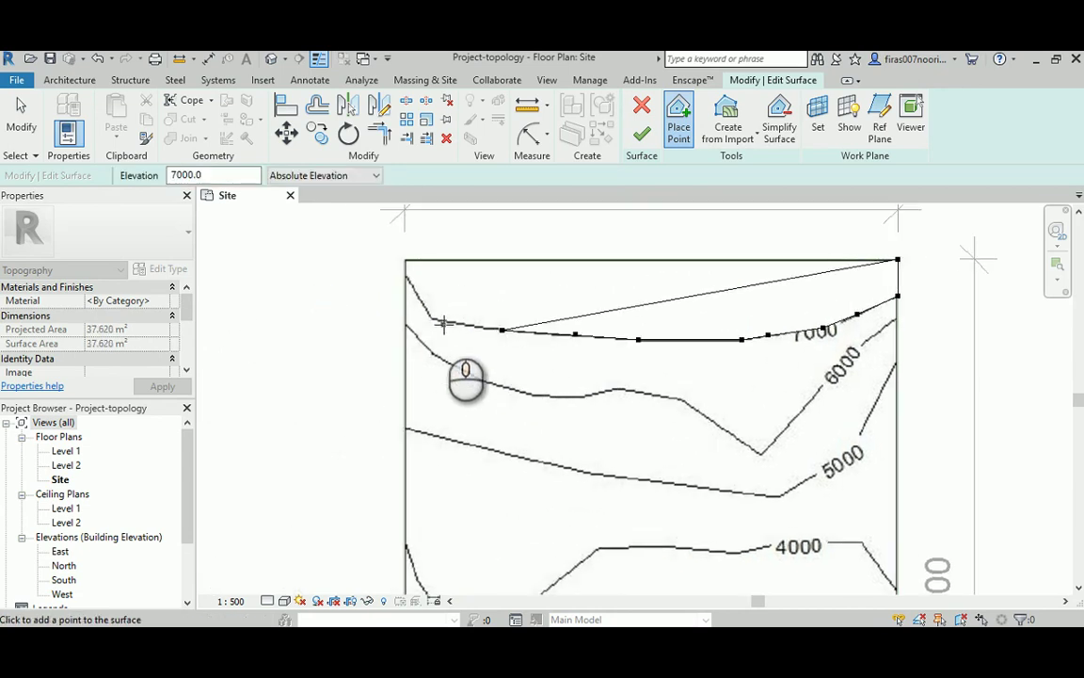
click(428, 318)
click(406, 322)
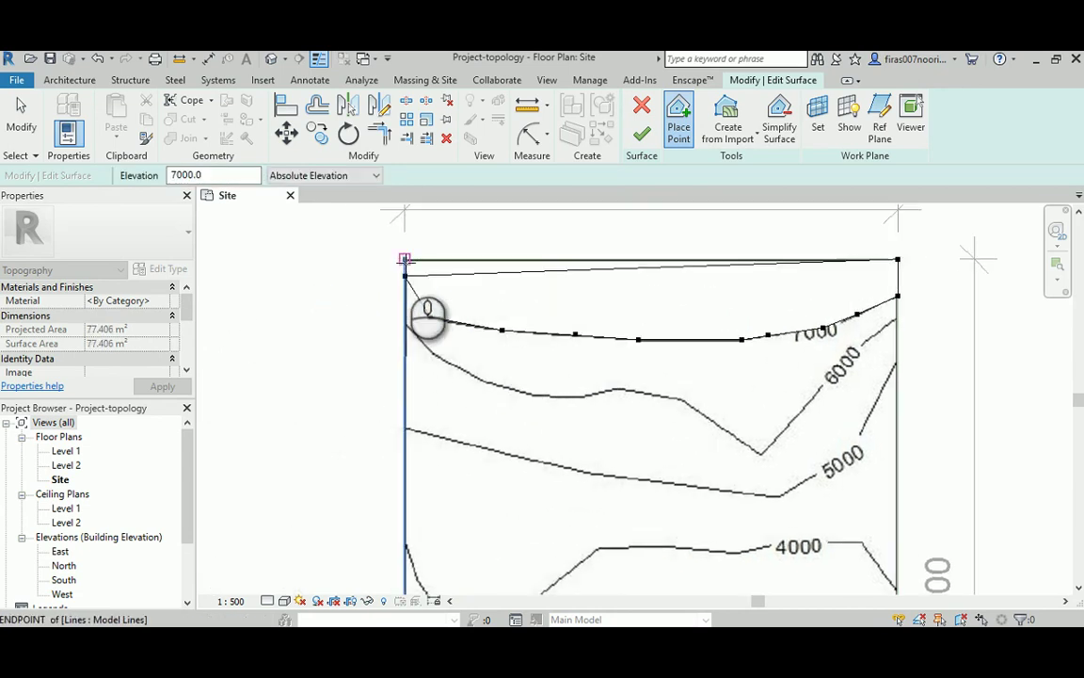
click(405, 259)
Place points at absolute elevation 6000 along the 6000 contour, from the rectangle's right edge to the contour's lowest point
middle_drag(346, 302, 327, 283)
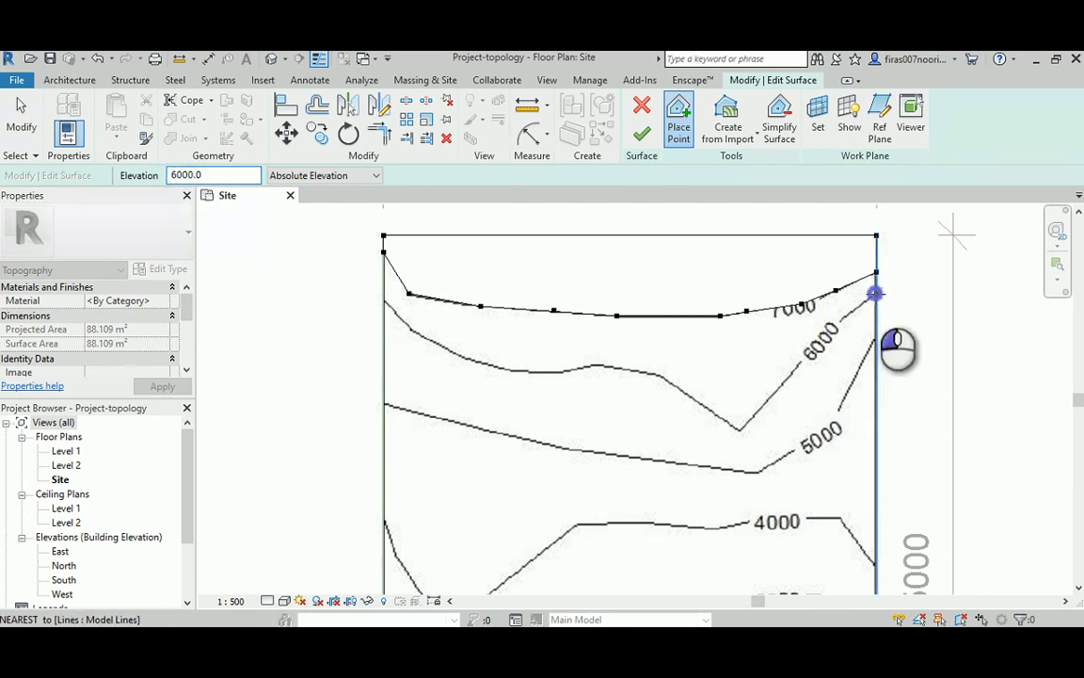
click(811, 354)
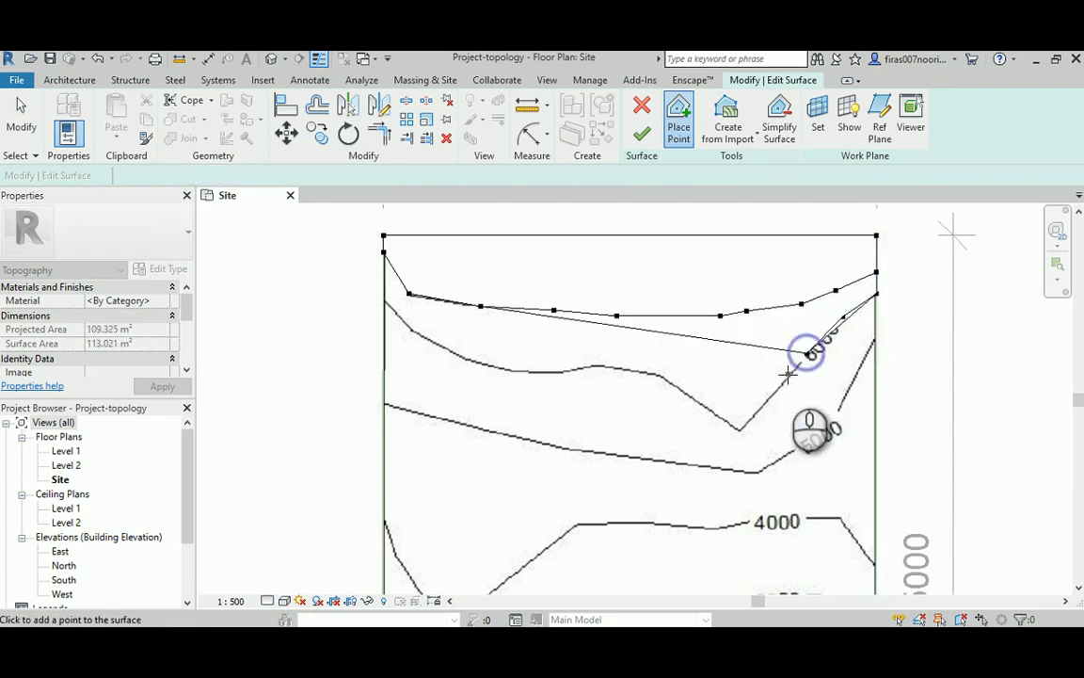
click(785, 378)
click(762, 404)
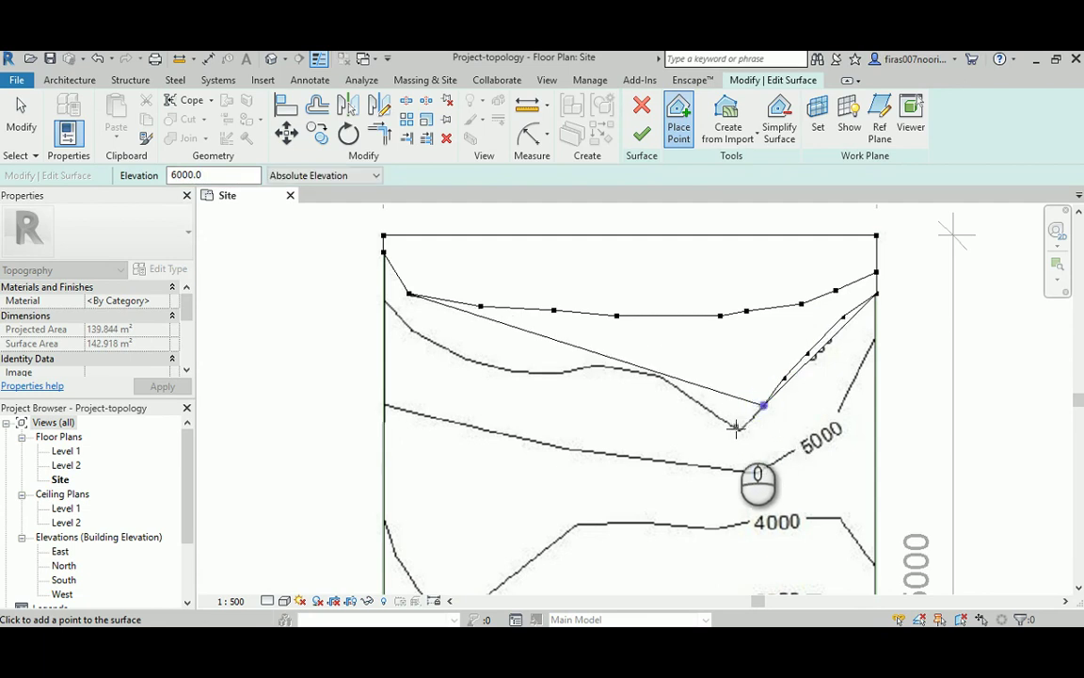
click(739, 431)
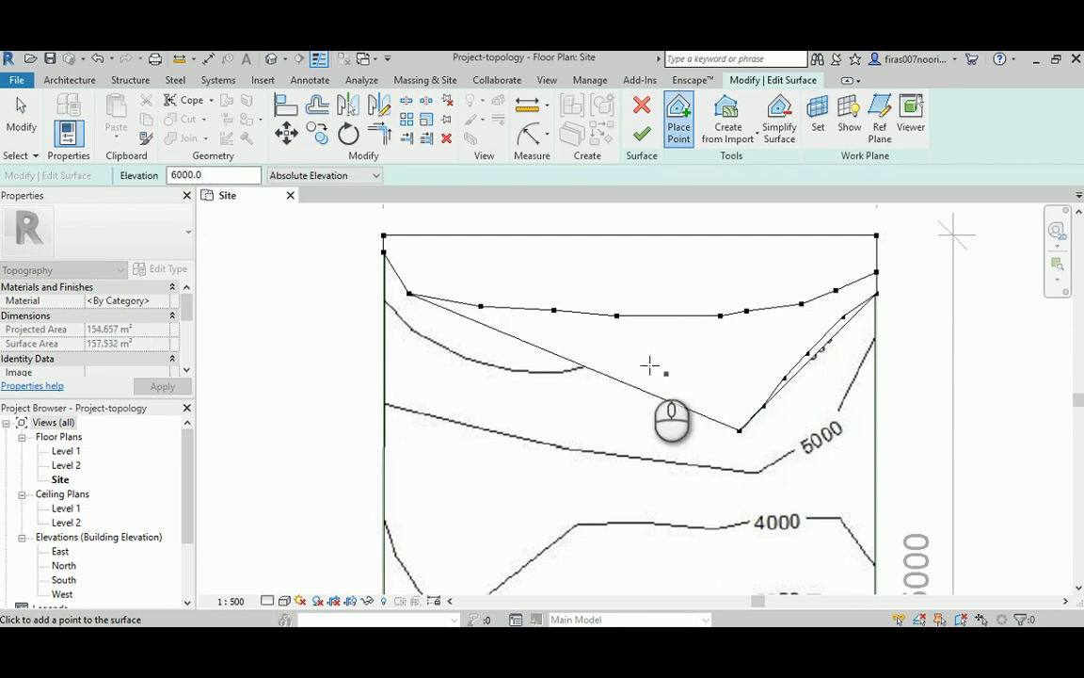
Change the site view's visual style so the contour image shows through the toposurface
click(616, 367)
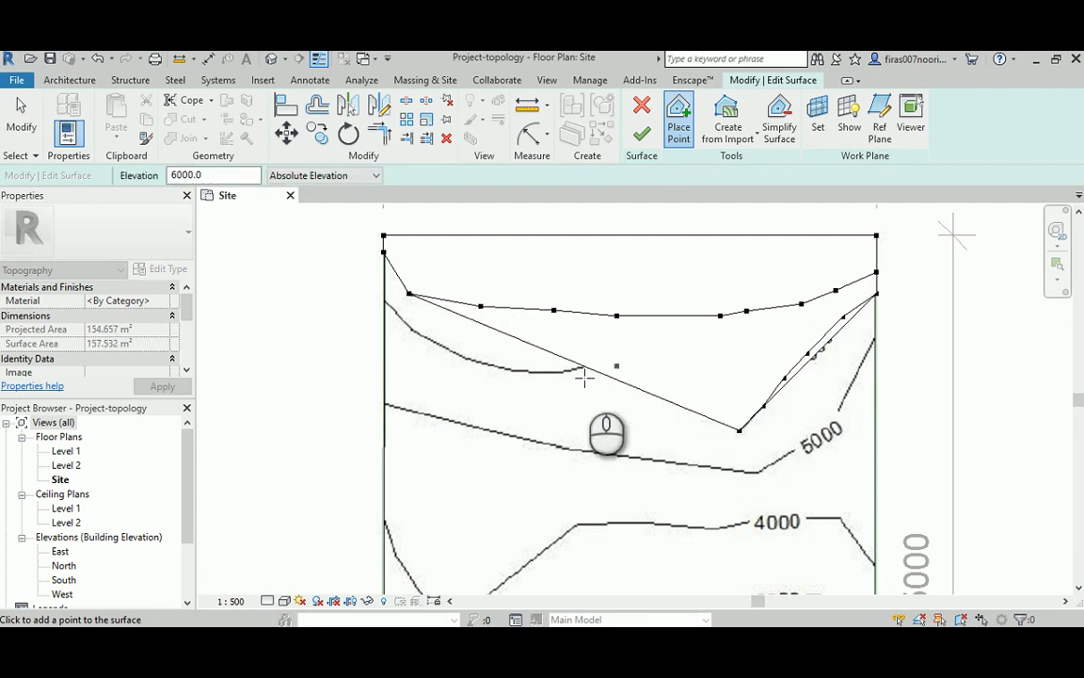
click(283, 601)
click(334, 502)
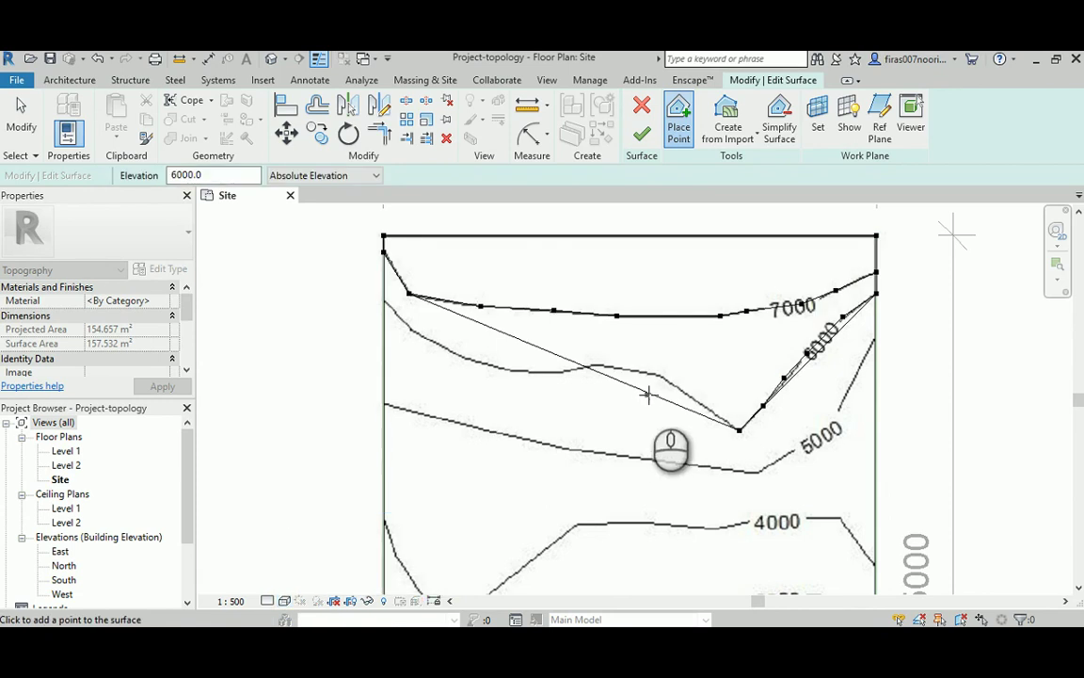
Place the remaining elevation 6000 points along the 6000 contour, from its lowest point to the rectangle's left edge
click(704, 406)
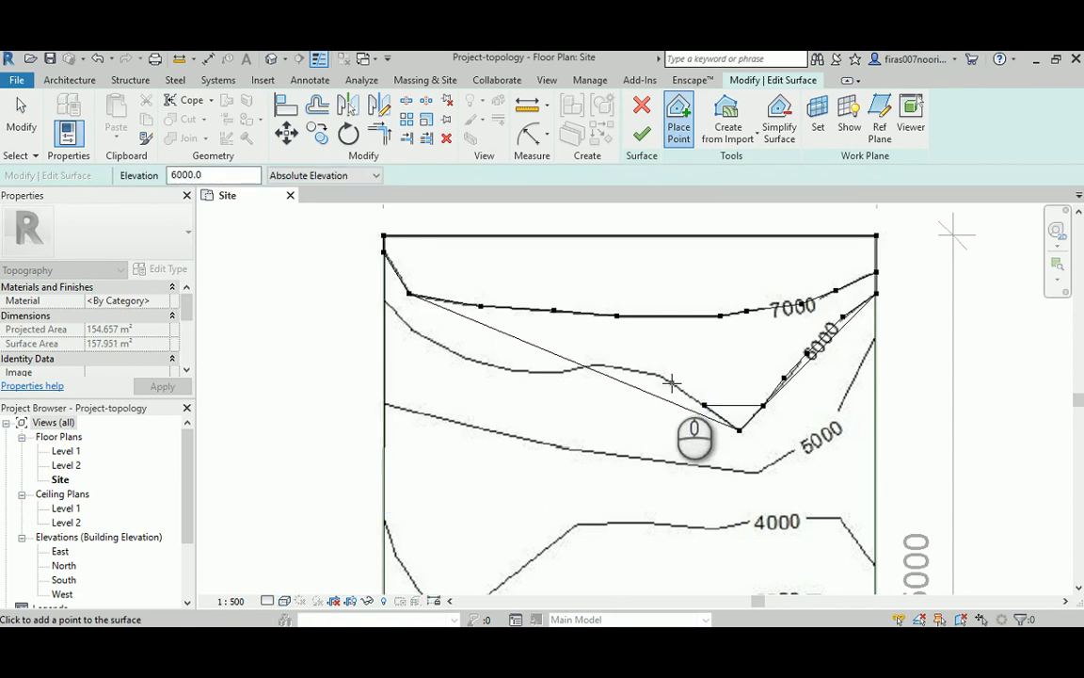
click(672, 382)
click(646, 372)
click(609, 365)
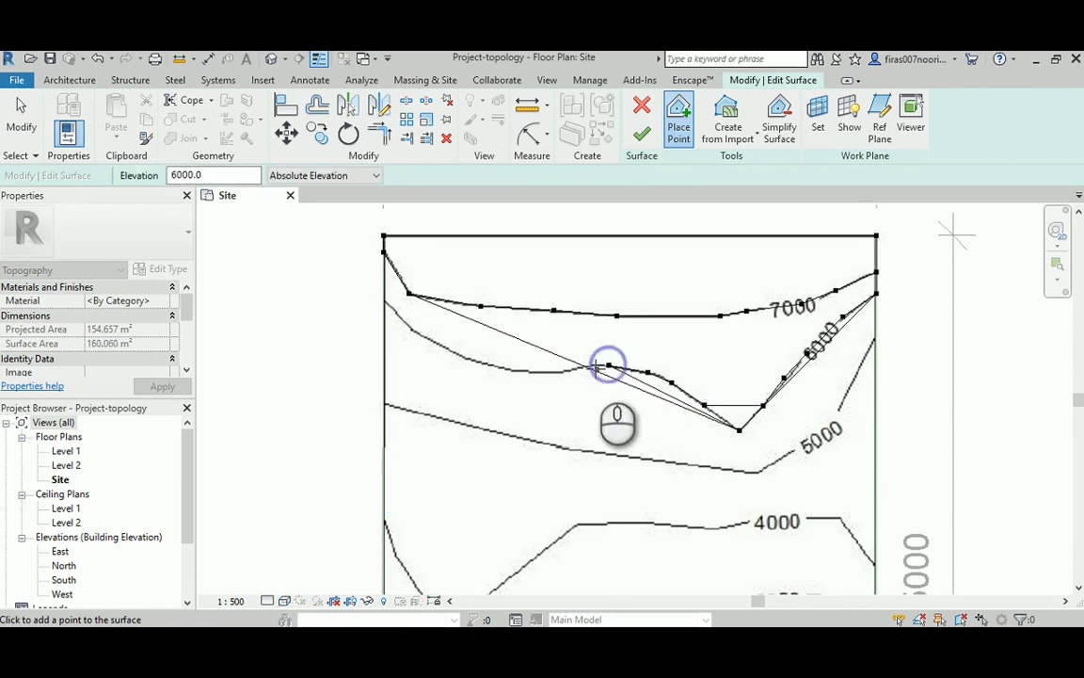
click(589, 364)
click(555, 372)
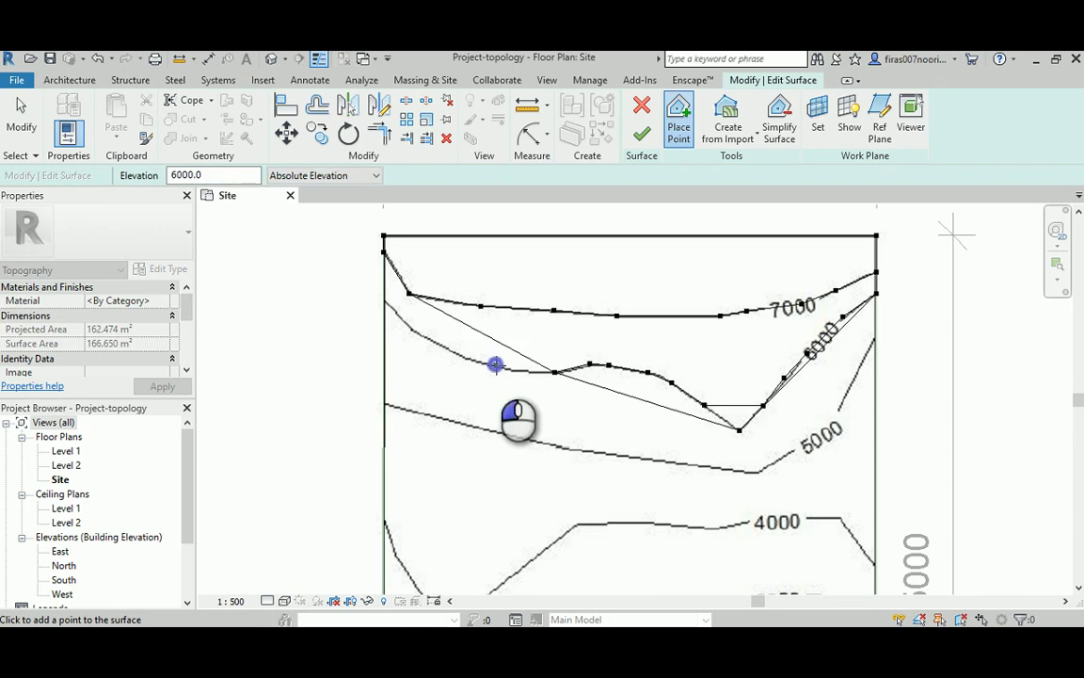
click(496, 364)
click(444, 348)
click(411, 327)
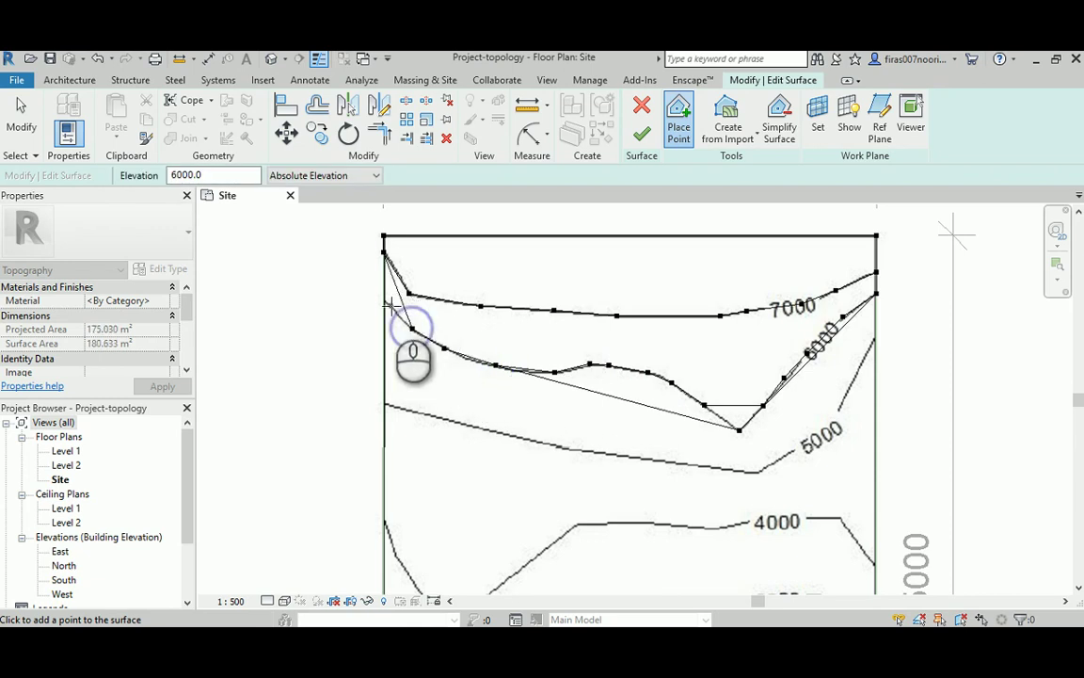
click(383, 299)
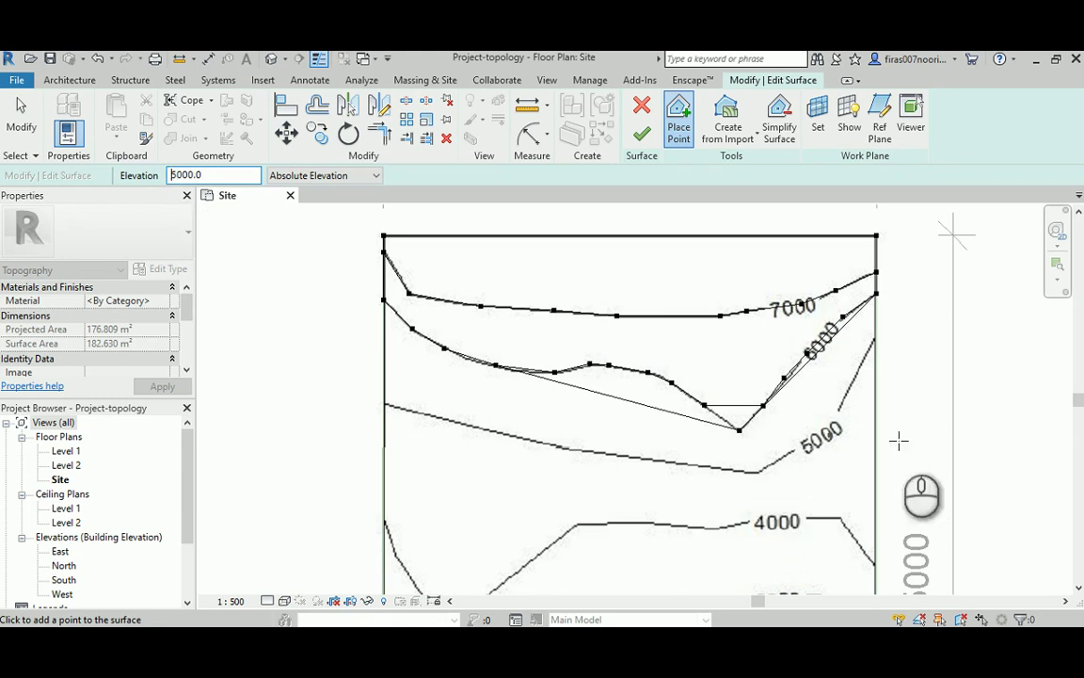
Place points at absolute elevation 5000 along the whole 5000 contour, from the rectangle's right edge to its left edge
scroll(798, 405, up, 2)
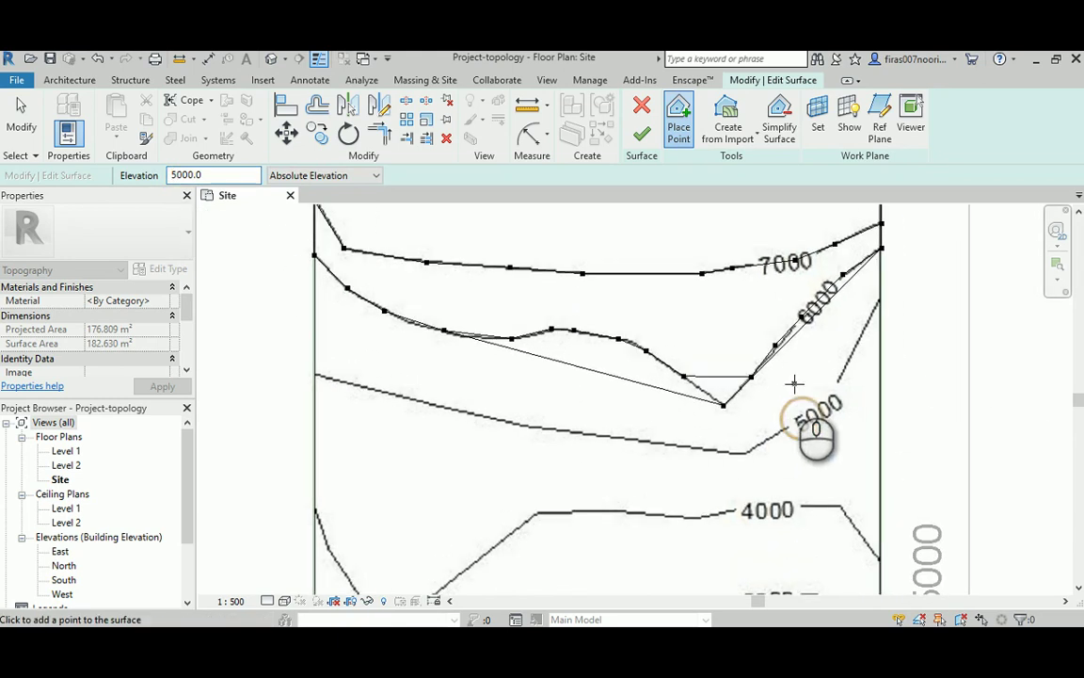
click(878, 298)
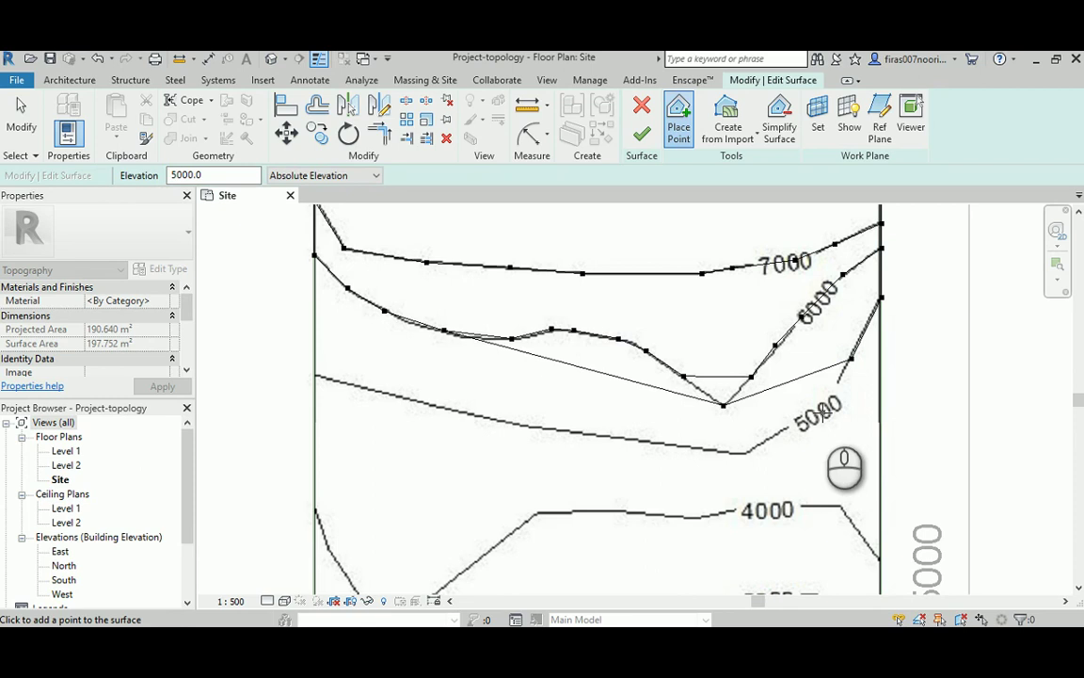
click(785, 426)
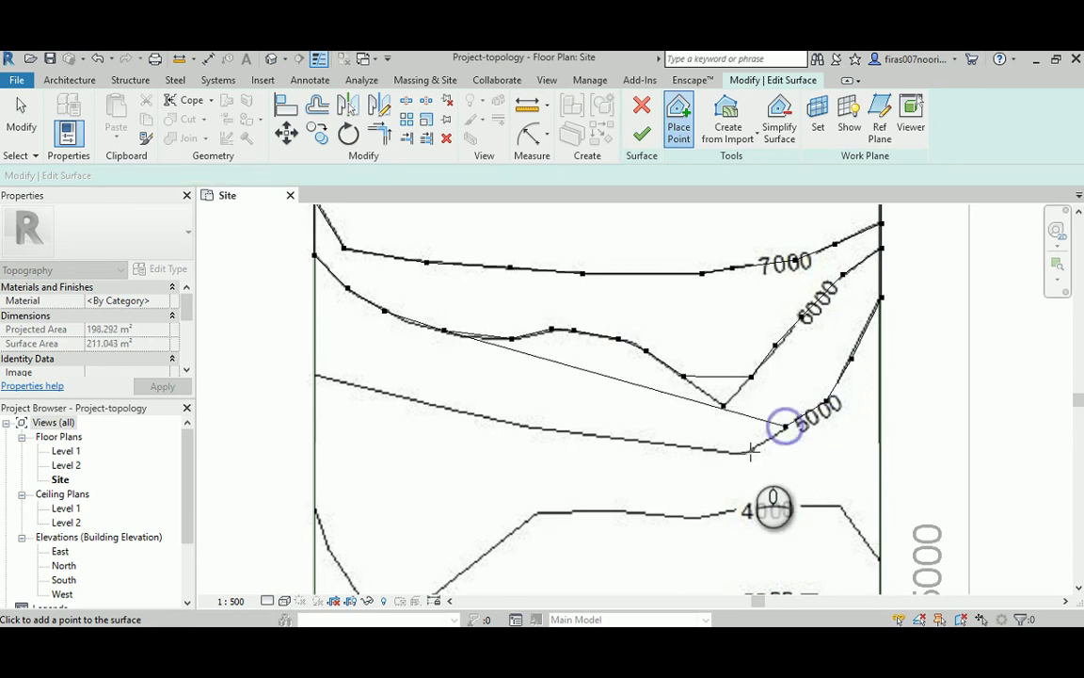
click(745, 453)
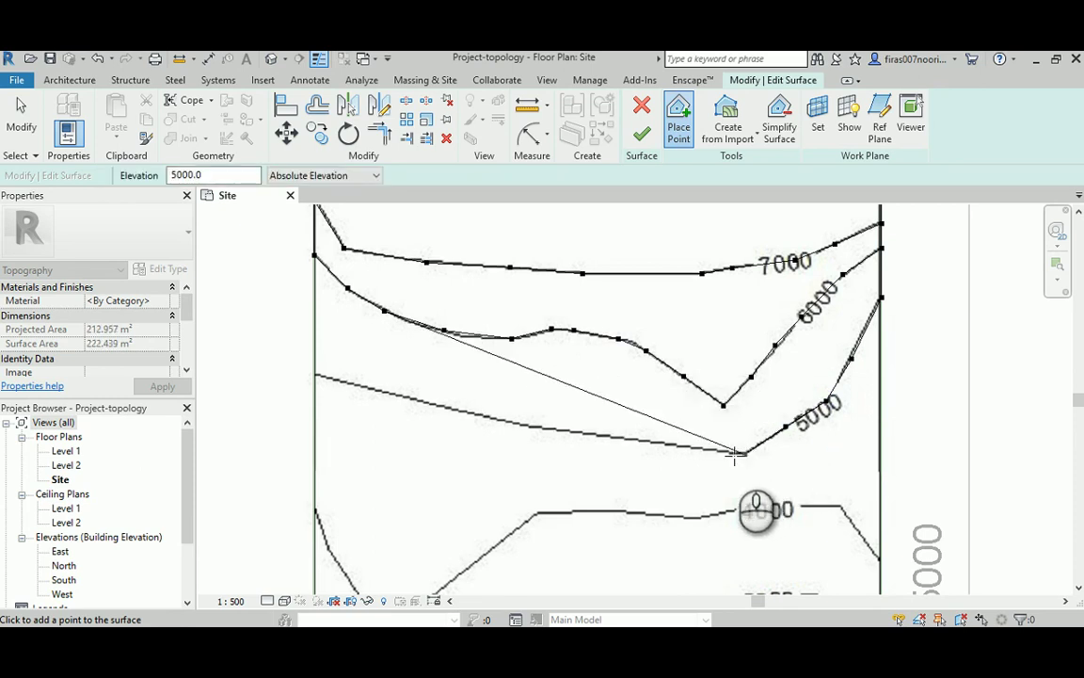
click(665, 445)
click(556, 430)
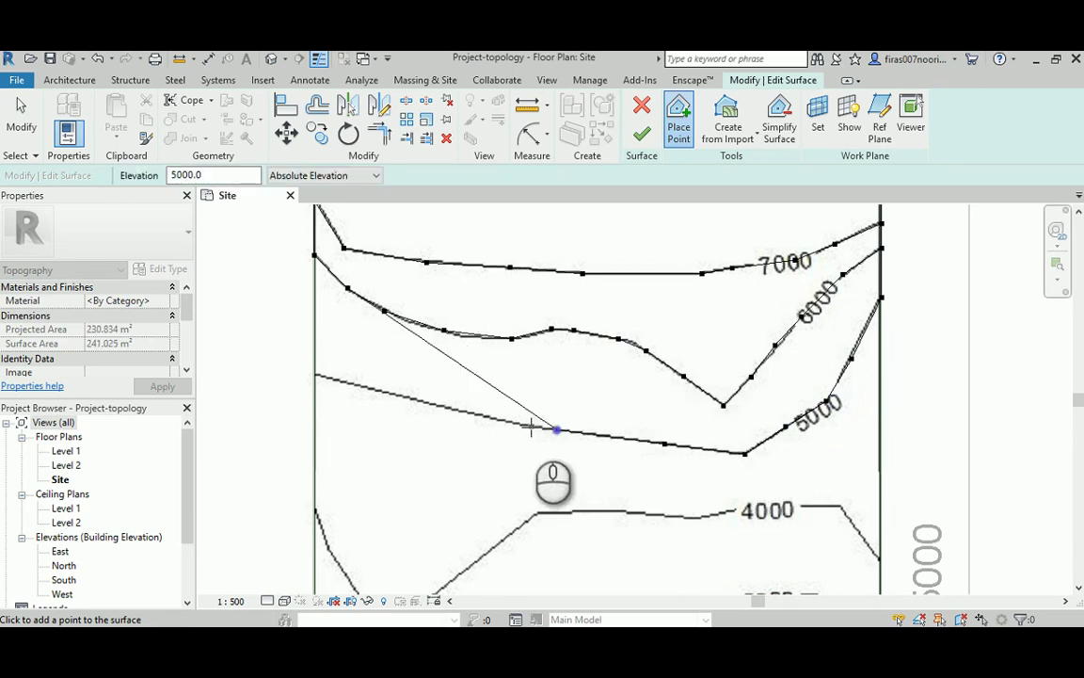
click(530, 426)
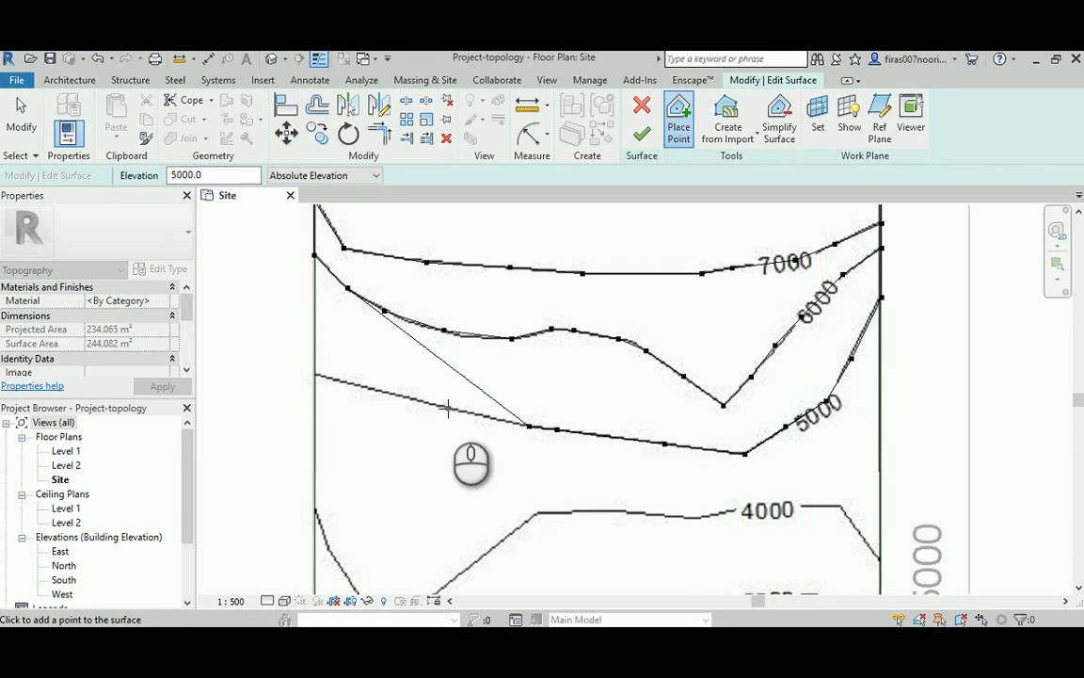
click(448, 406)
click(360, 384)
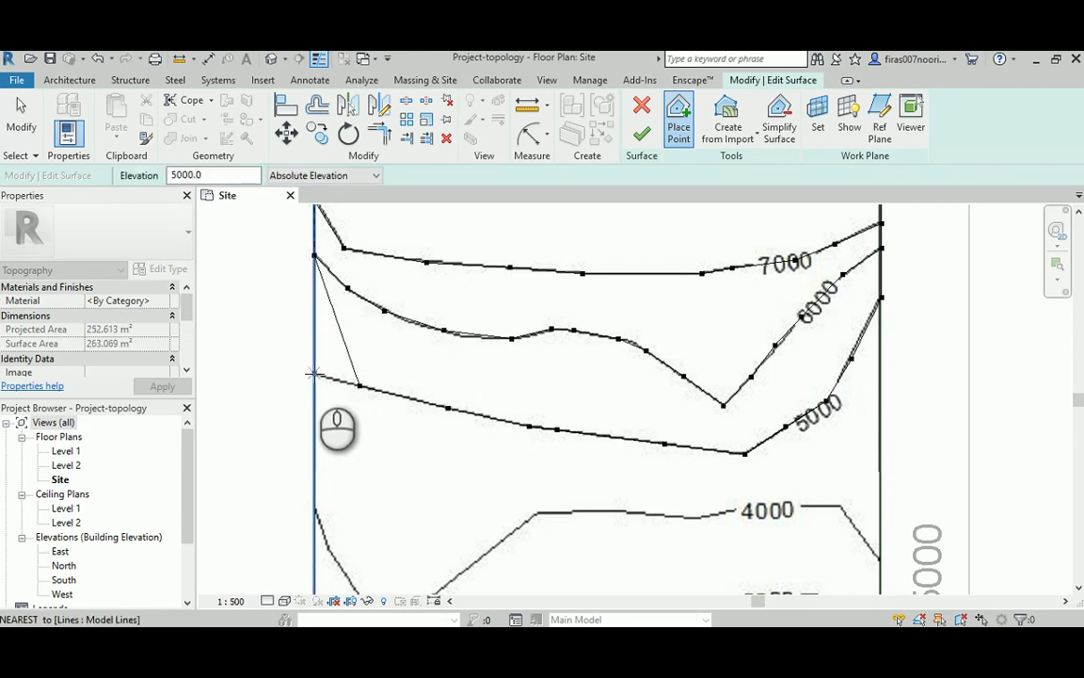
click(314, 374)
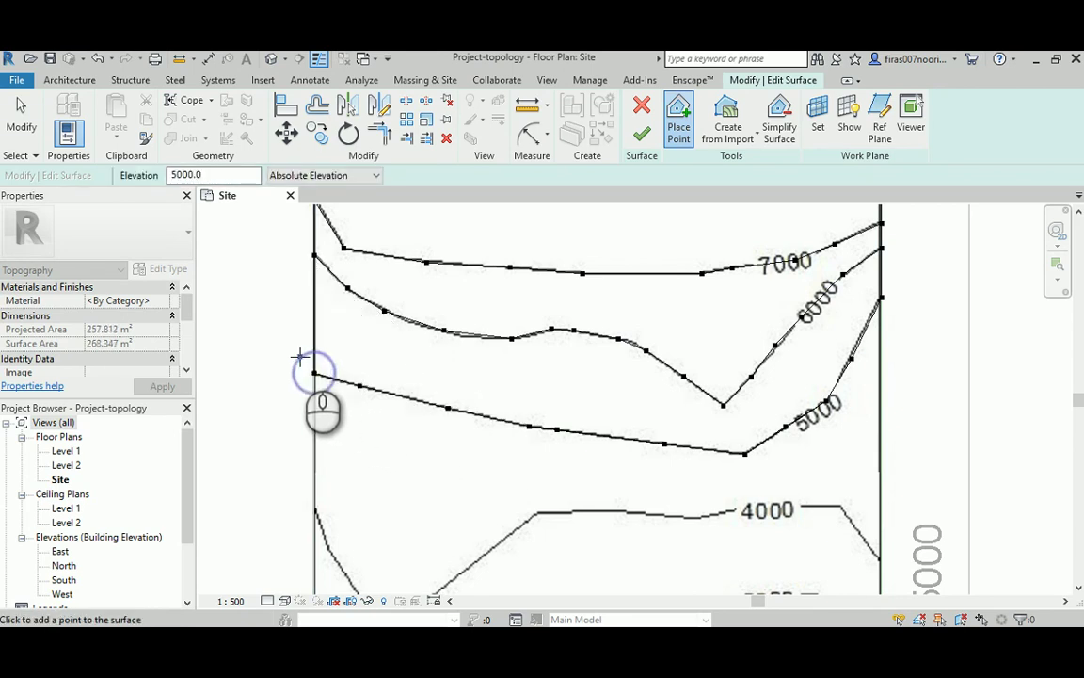
Set the elevation to 4000 and place points along the 4000 contour from the rectangle's right edge to its left edge
click(177, 175)
text(4)
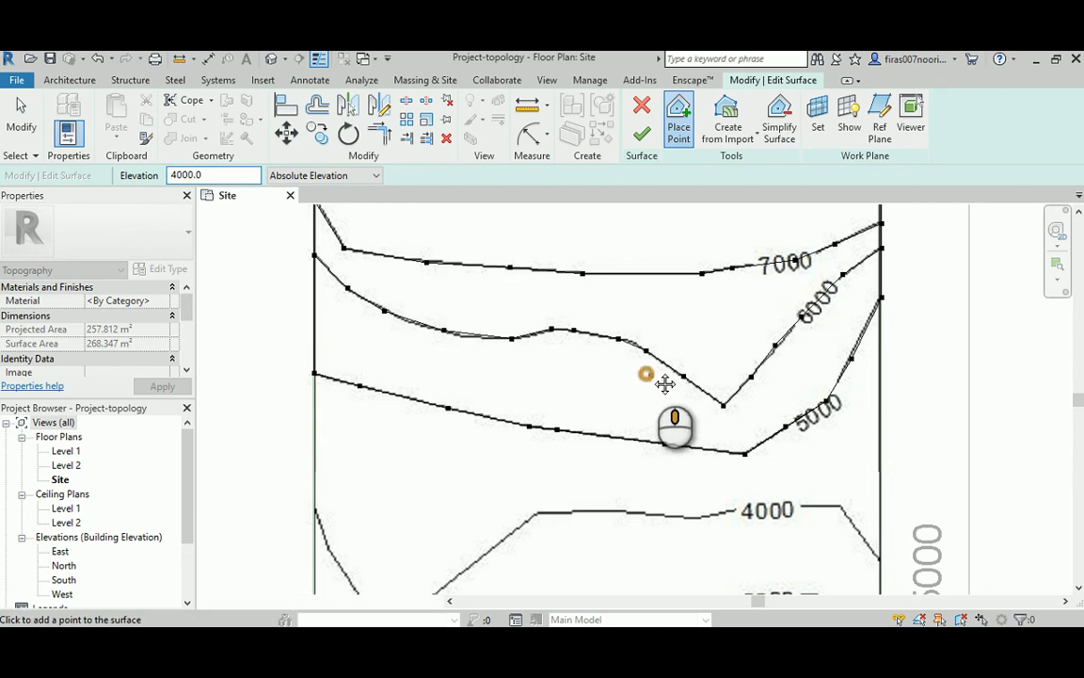
scroll(798, 443, down, 3)
click(878, 483)
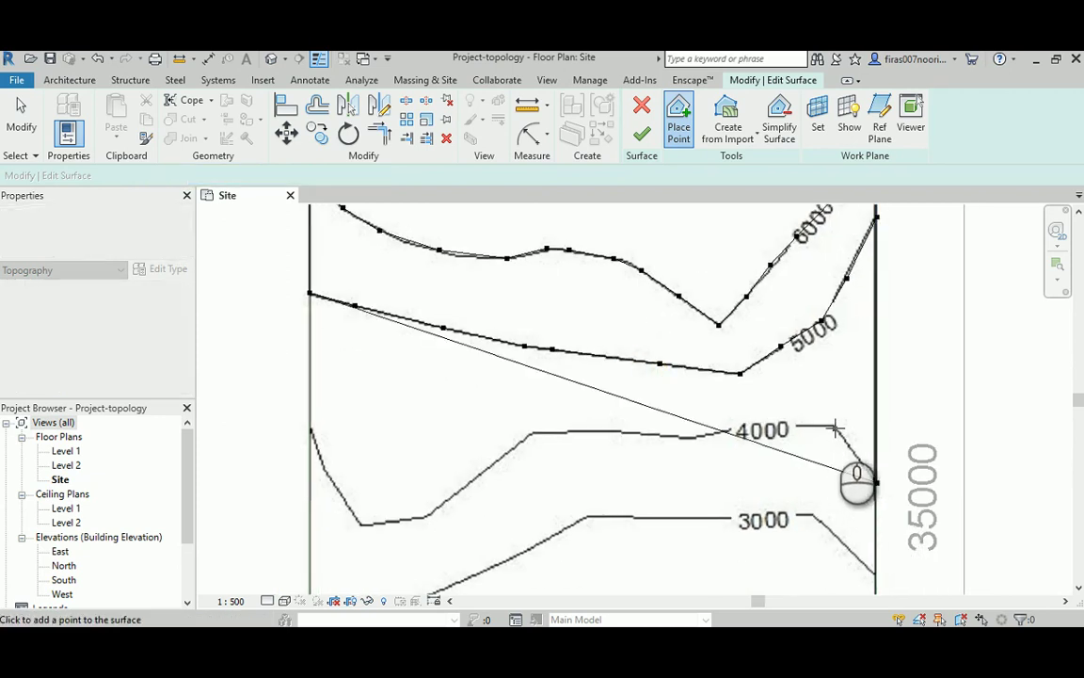
click(700, 437)
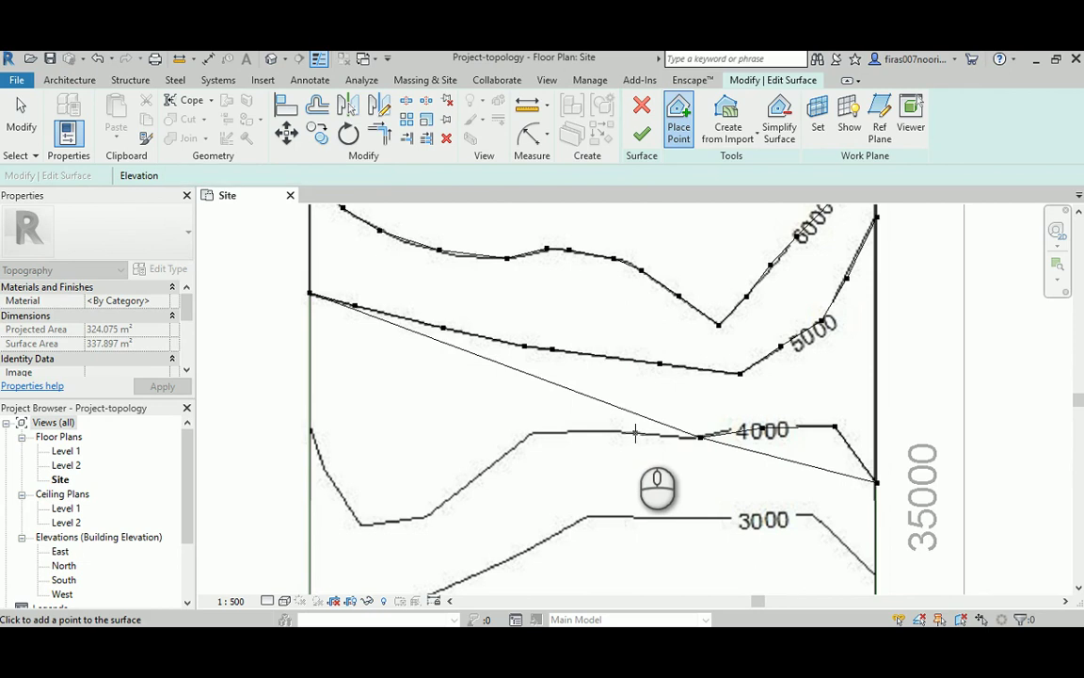
click(637, 433)
click(568, 431)
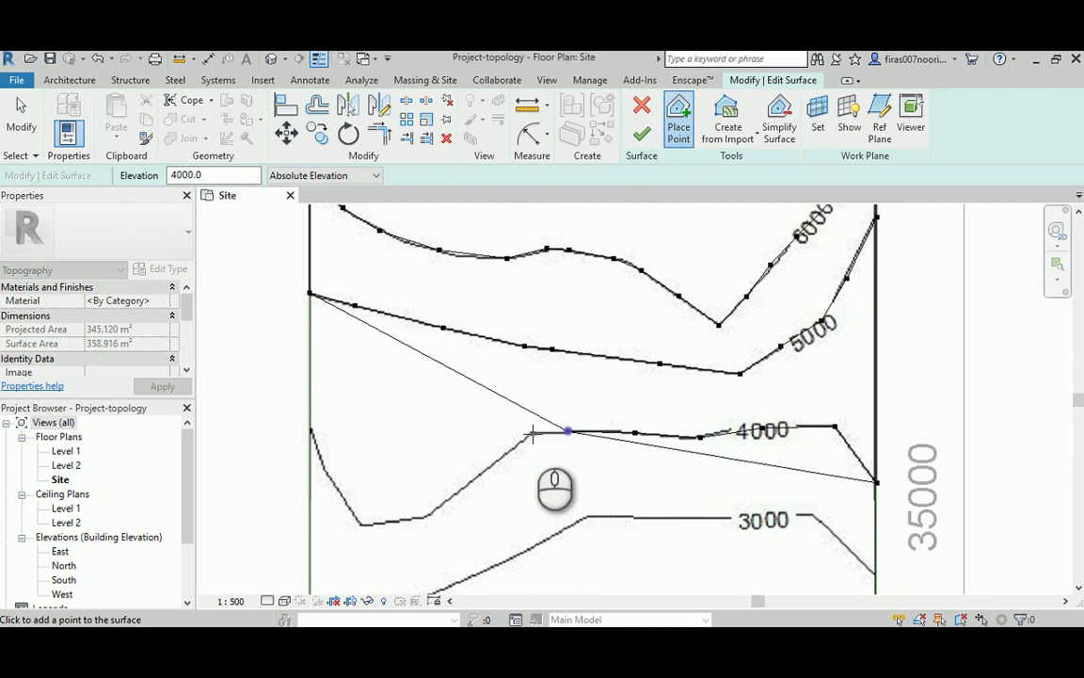
click(532, 433)
click(473, 481)
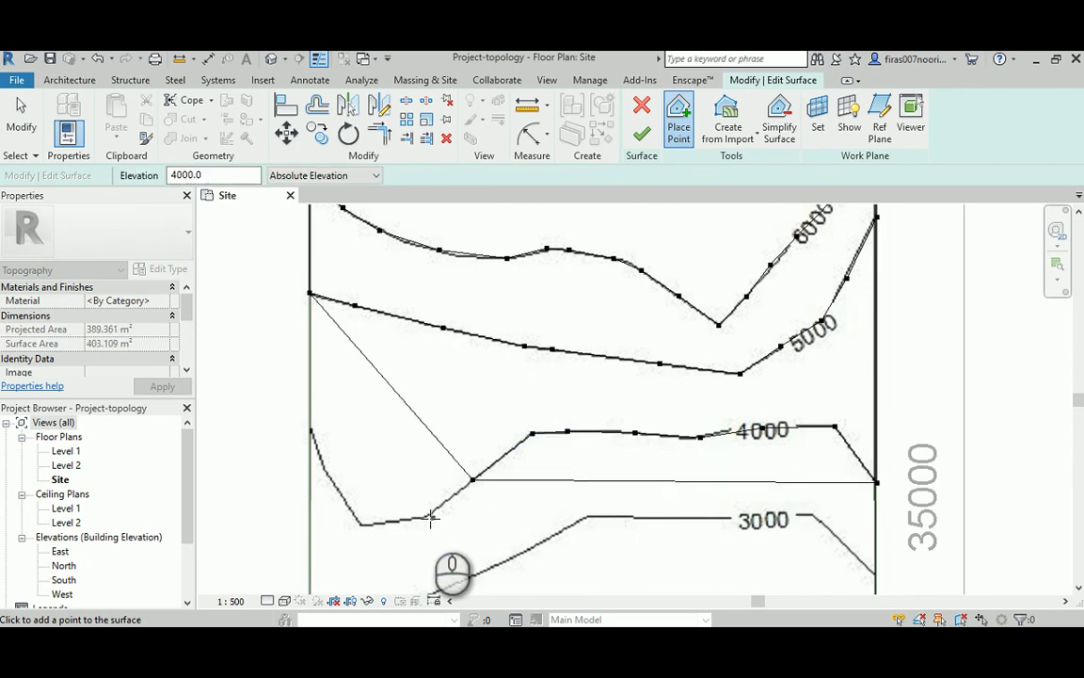
click(426, 516)
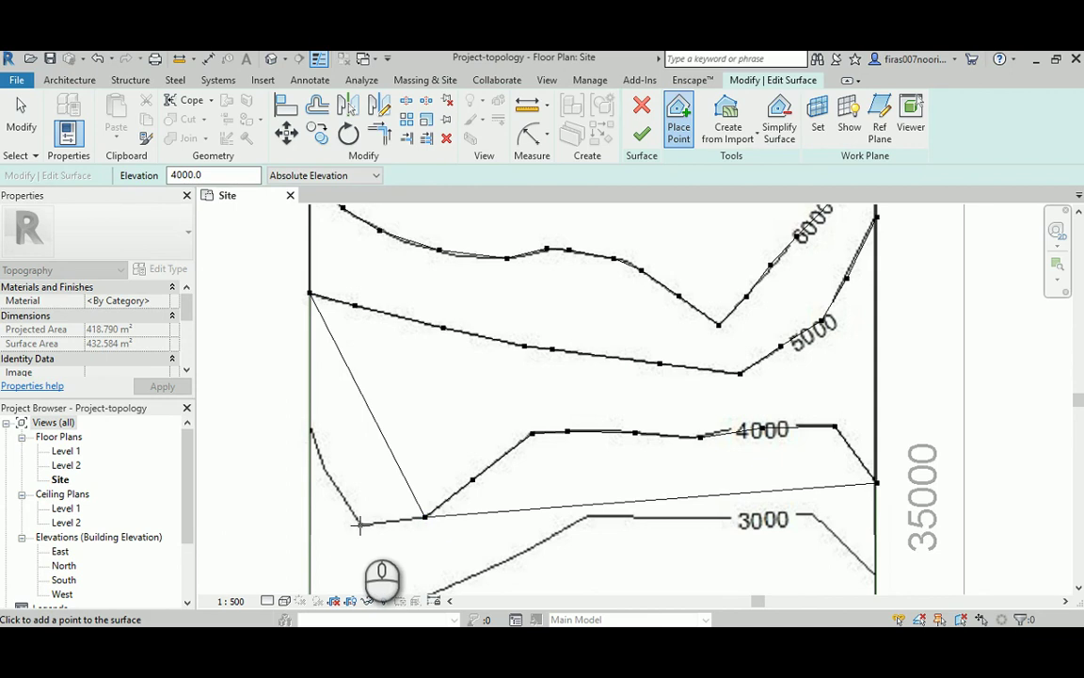
click(358, 523)
click(325, 467)
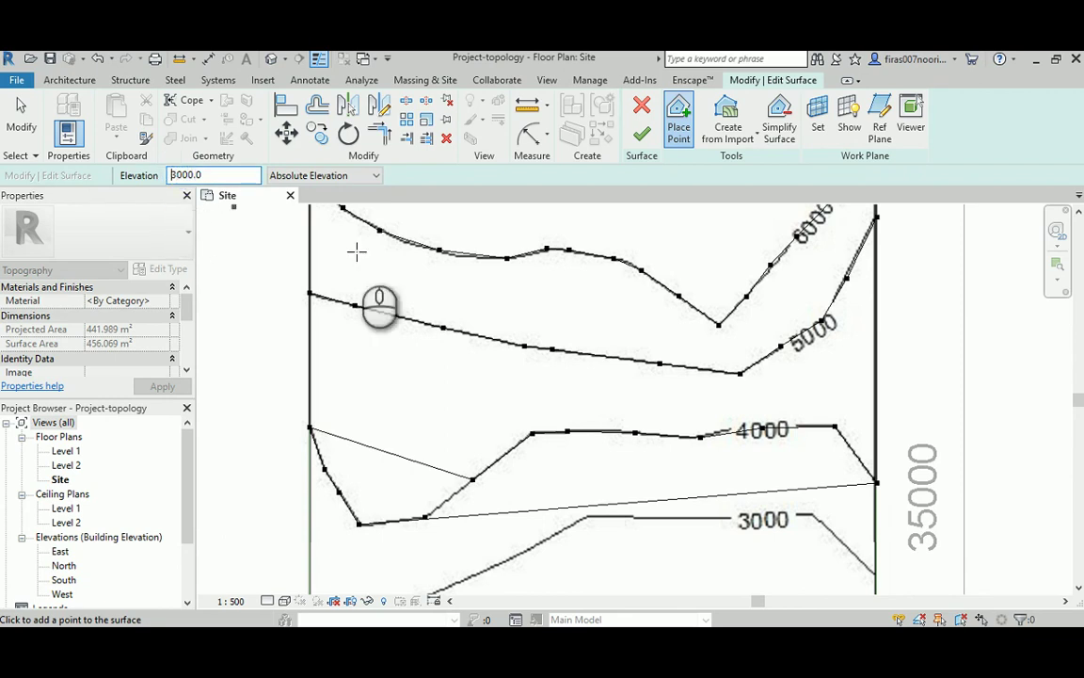
middle_drag(555, 377, 550, 309)
key(Escape)
middle_drag(706, 431, 675, 373)
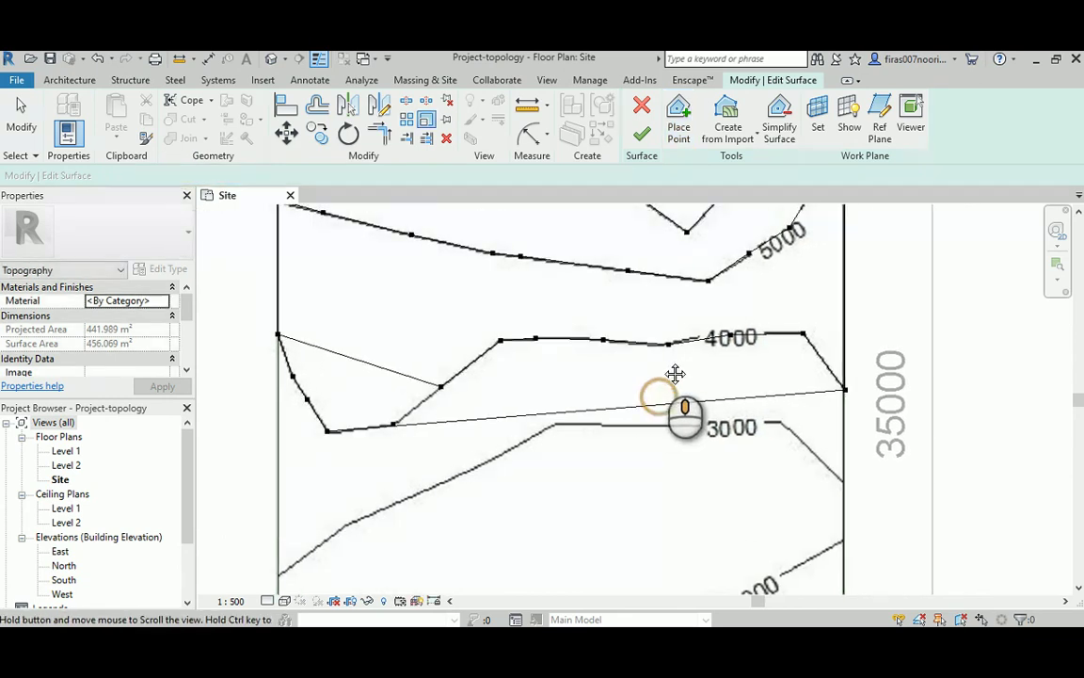
right_click(302, 225)
click(337, 255)
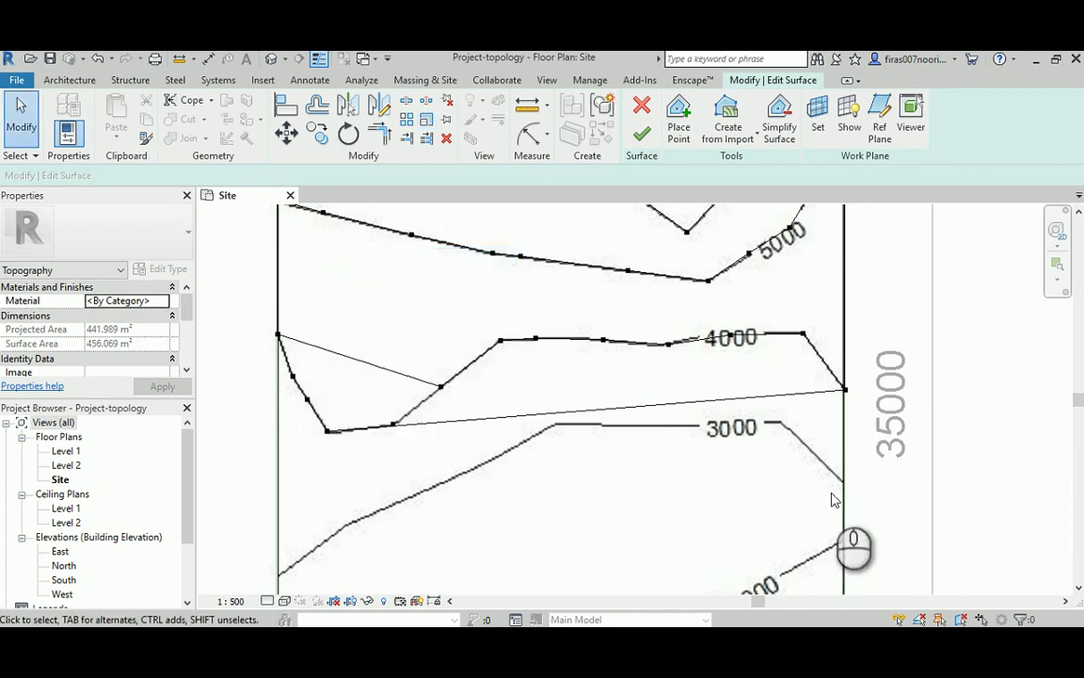
Resume placing points at absolute elevation 3000 and follow the 3000 contour from the rectangle's right edge to its left edge
middle_drag(806, 458, 821, 450)
click(682, 118)
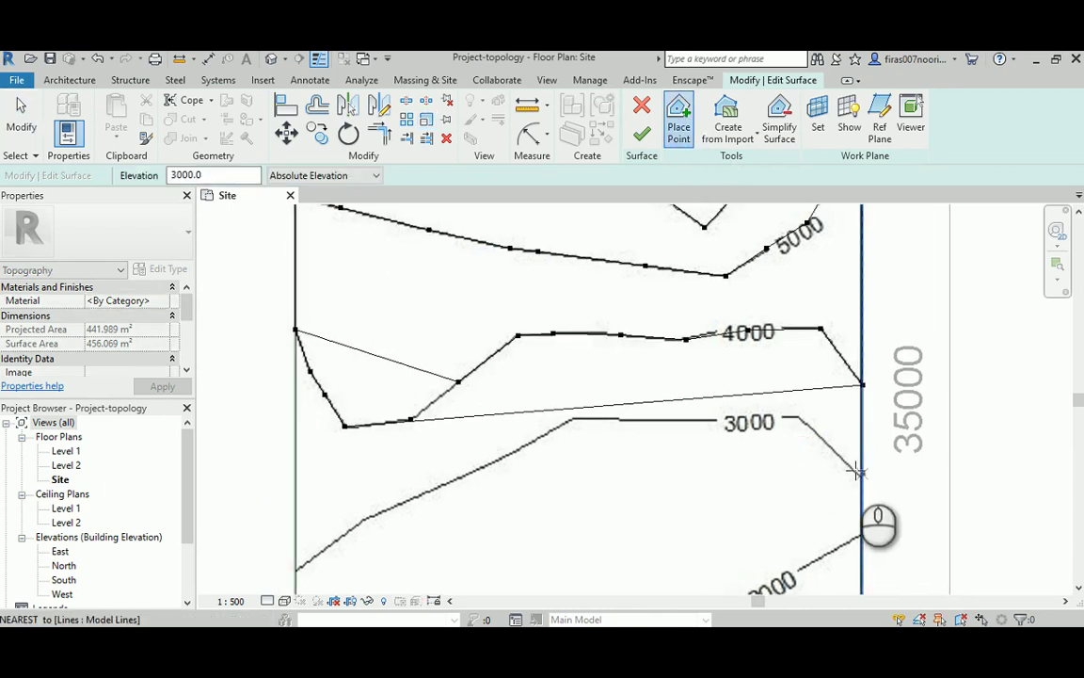
click(861, 480)
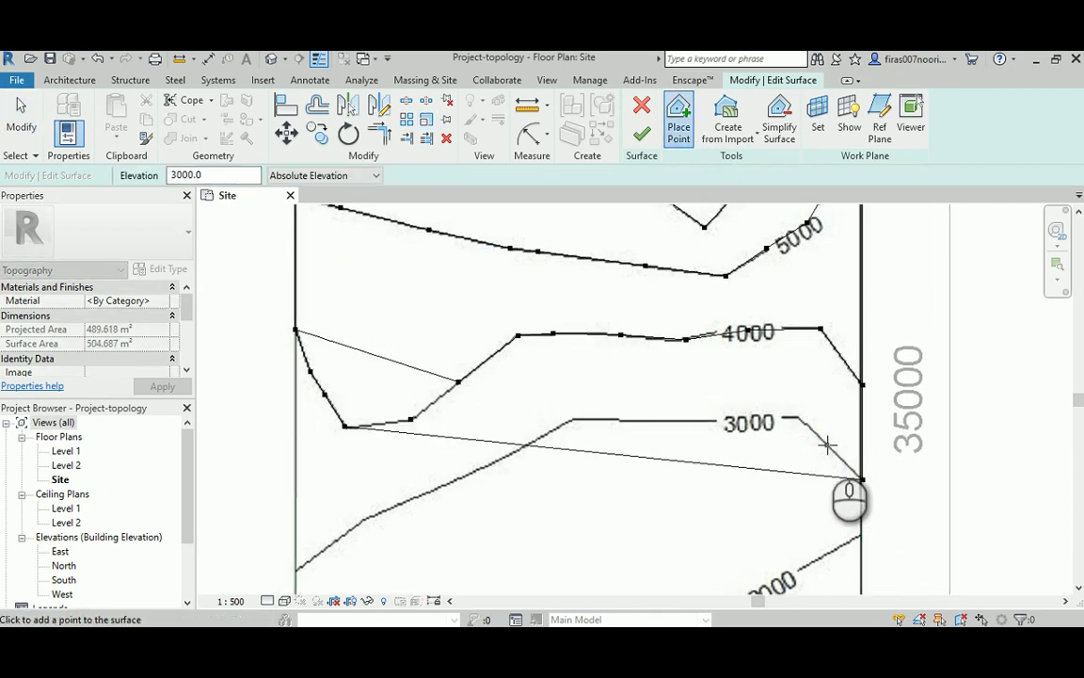
click(826, 442)
click(795, 417)
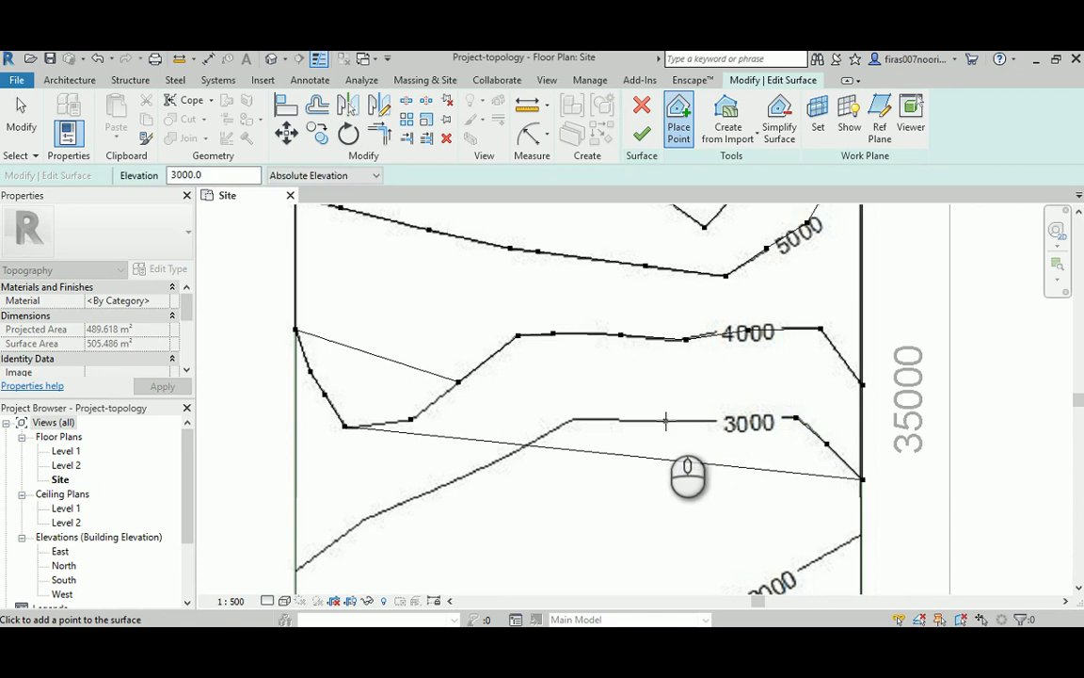
click(665, 421)
click(610, 419)
click(571, 419)
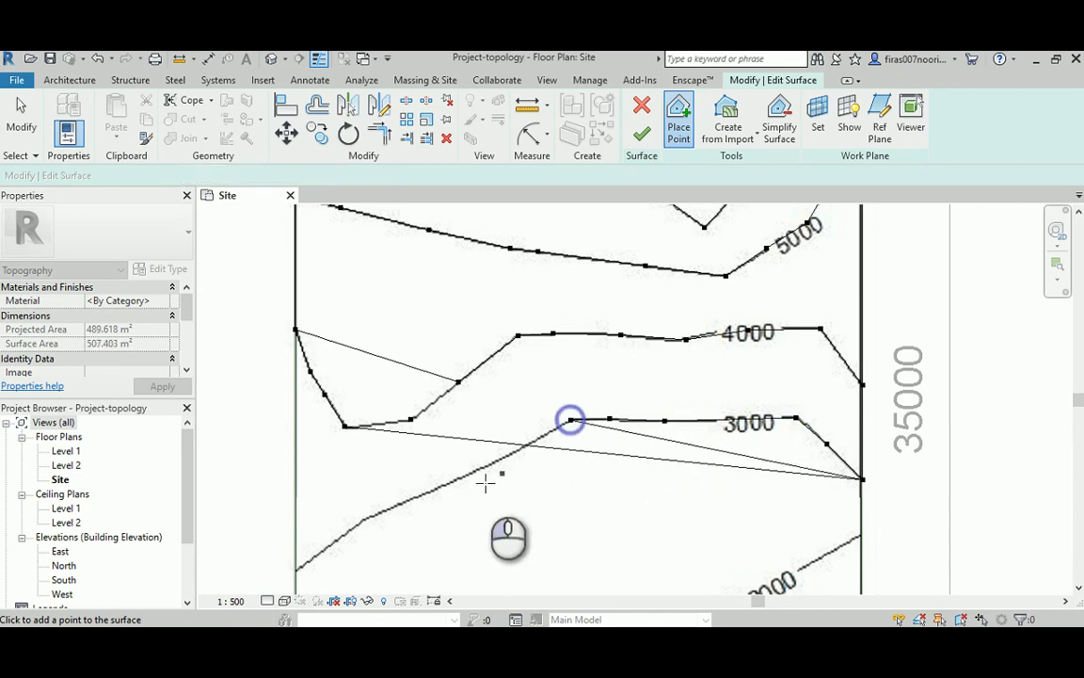
click(471, 470)
click(362, 518)
click(294, 572)
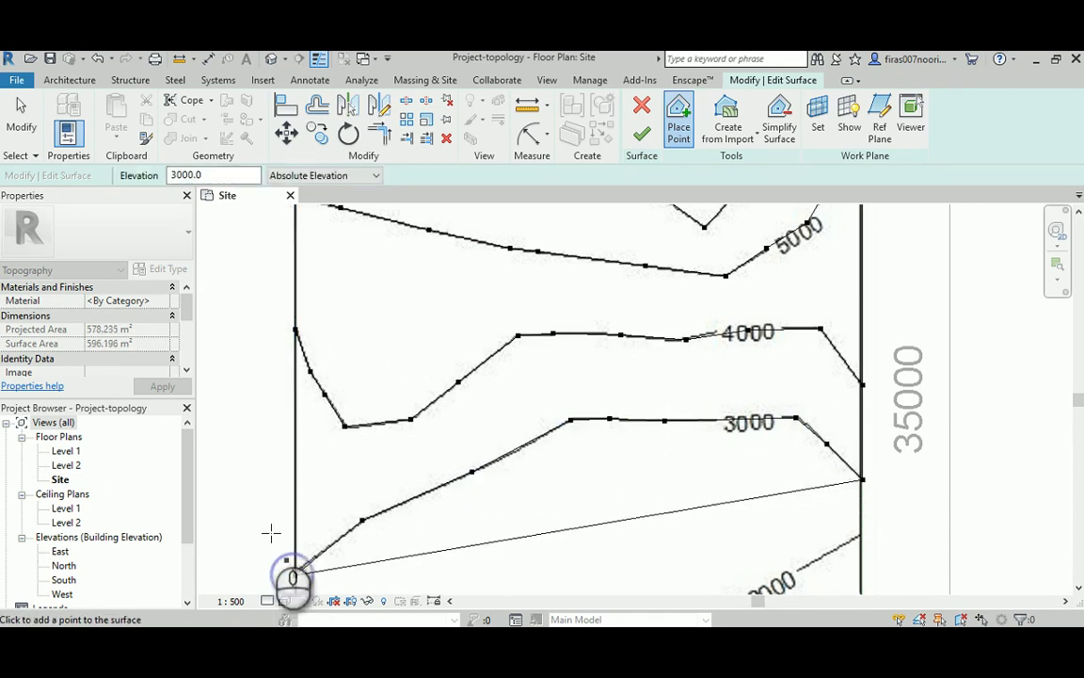
Set the elevation to 2000 and place points along the 2000 contour from the rectangle's right edge to its left edge
middle_drag(201, 459, 220, 373)
drag(179, 179, 160, 186)
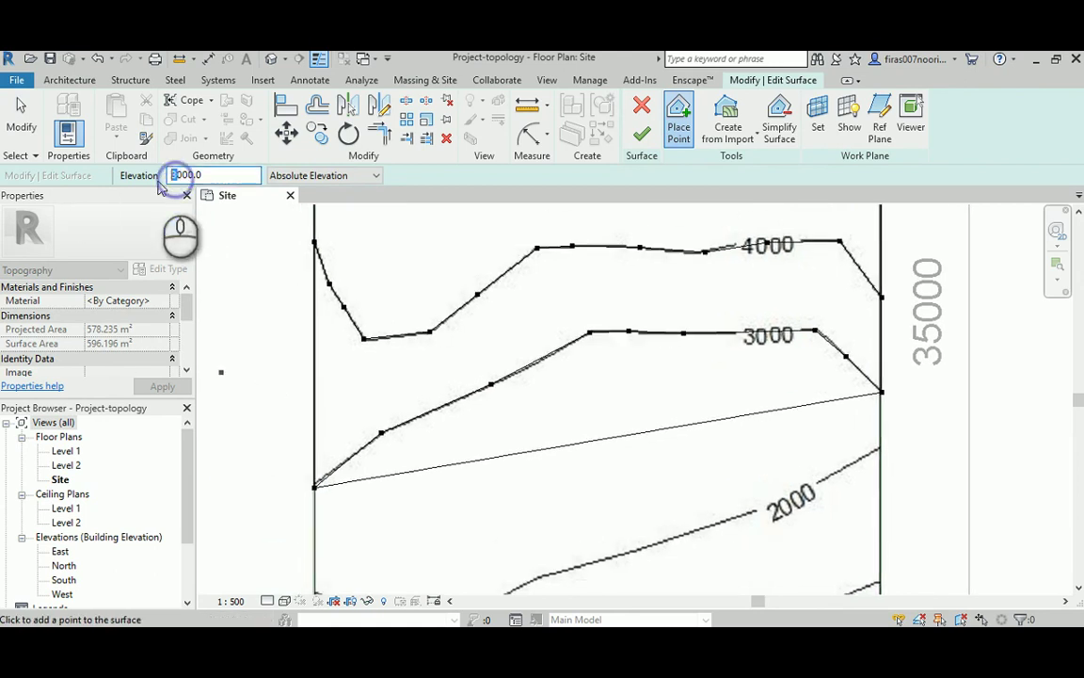
click(881, 449)
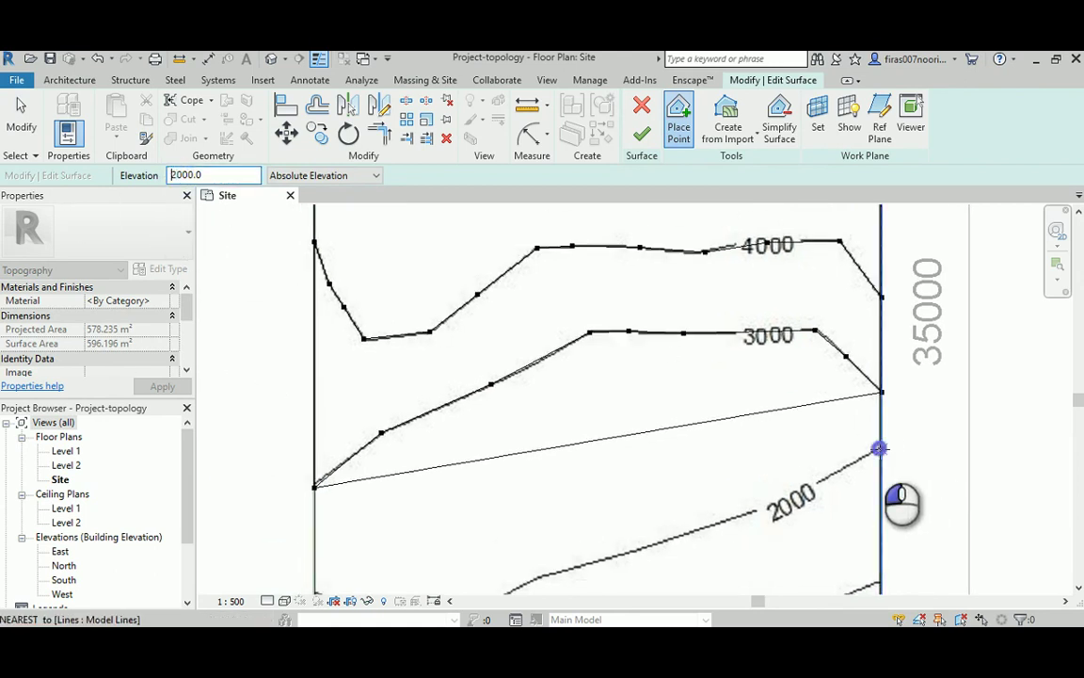
middle_drag(847, 470, 802, 427)
click(861, 403)
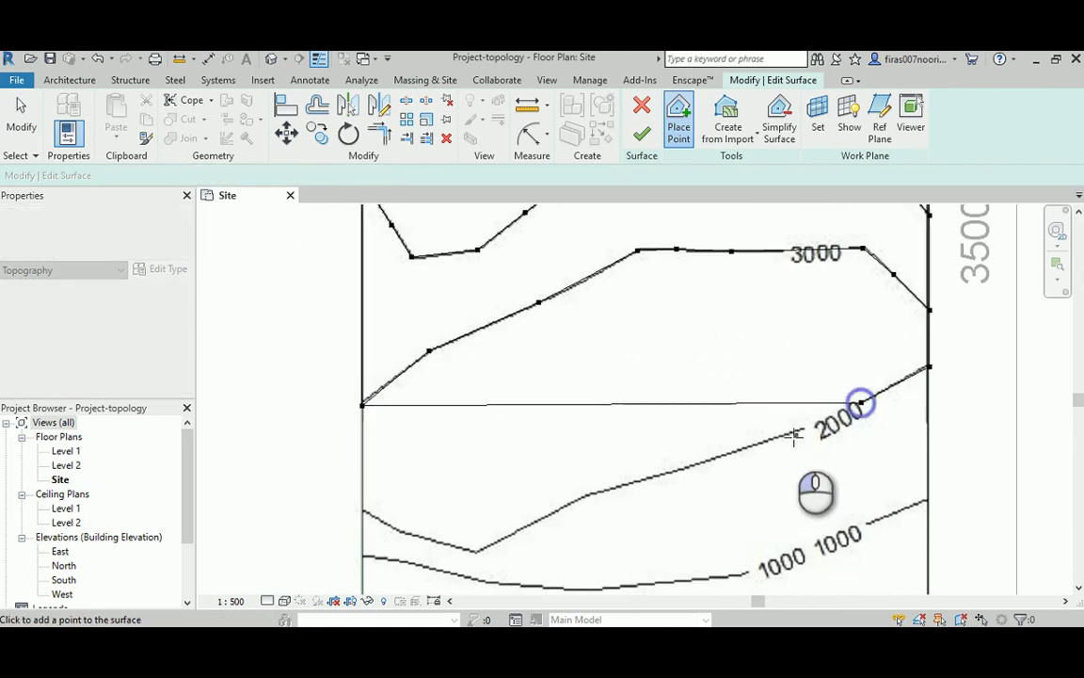
click(781, 435)
click(692, 465)
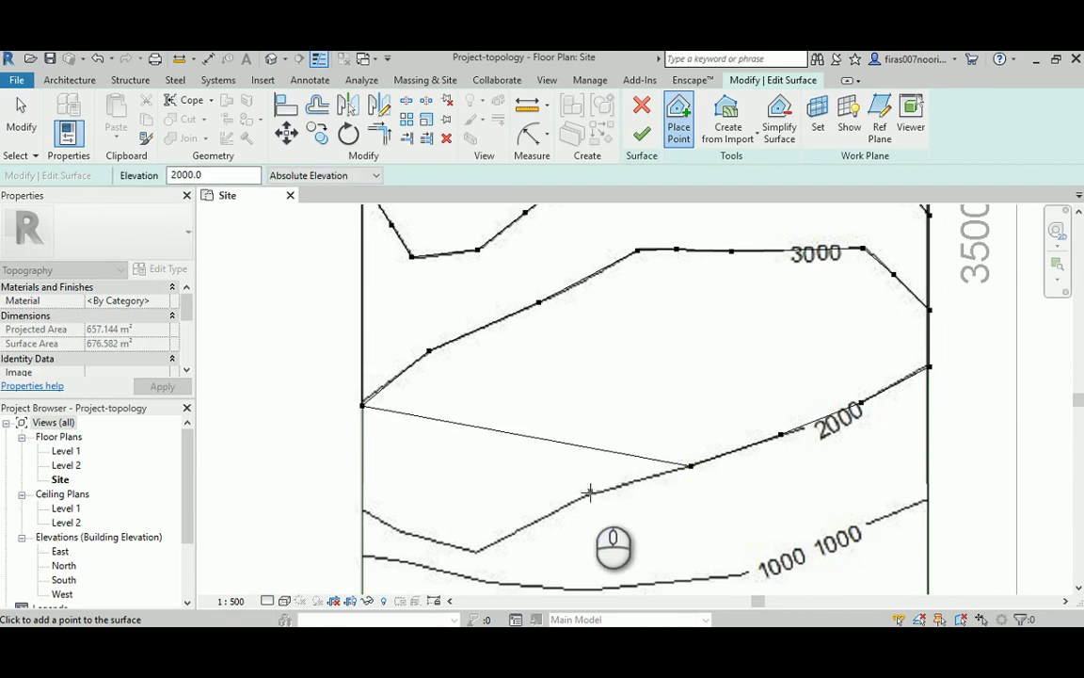
click(589, 492)
click(475, 553)
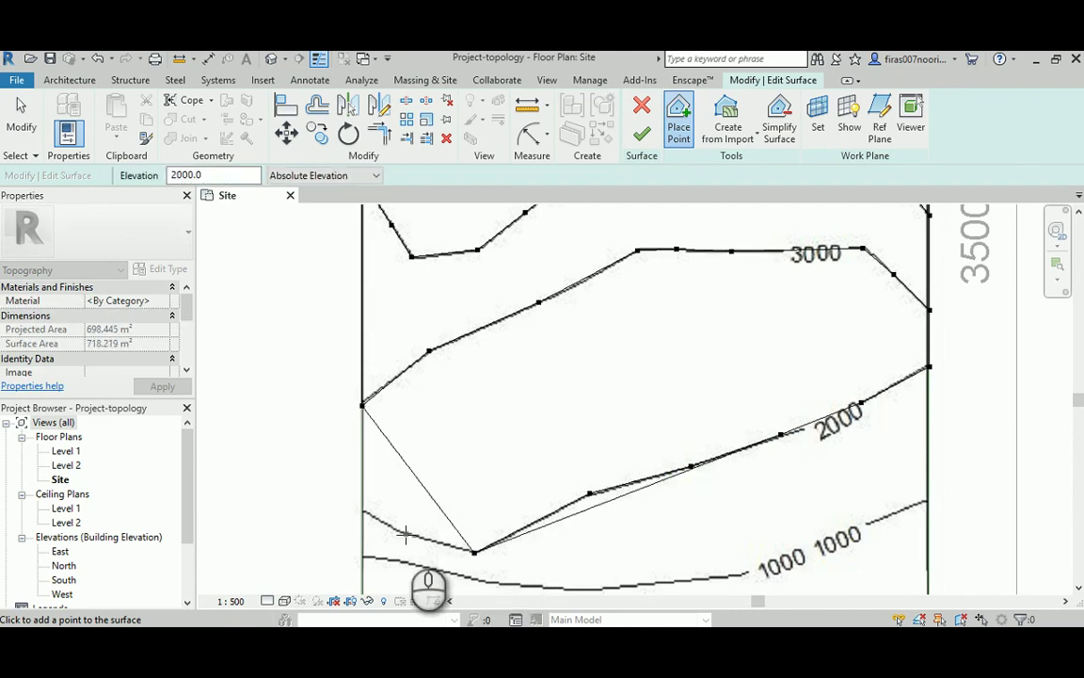
click(414, 534)
click(395, 529)
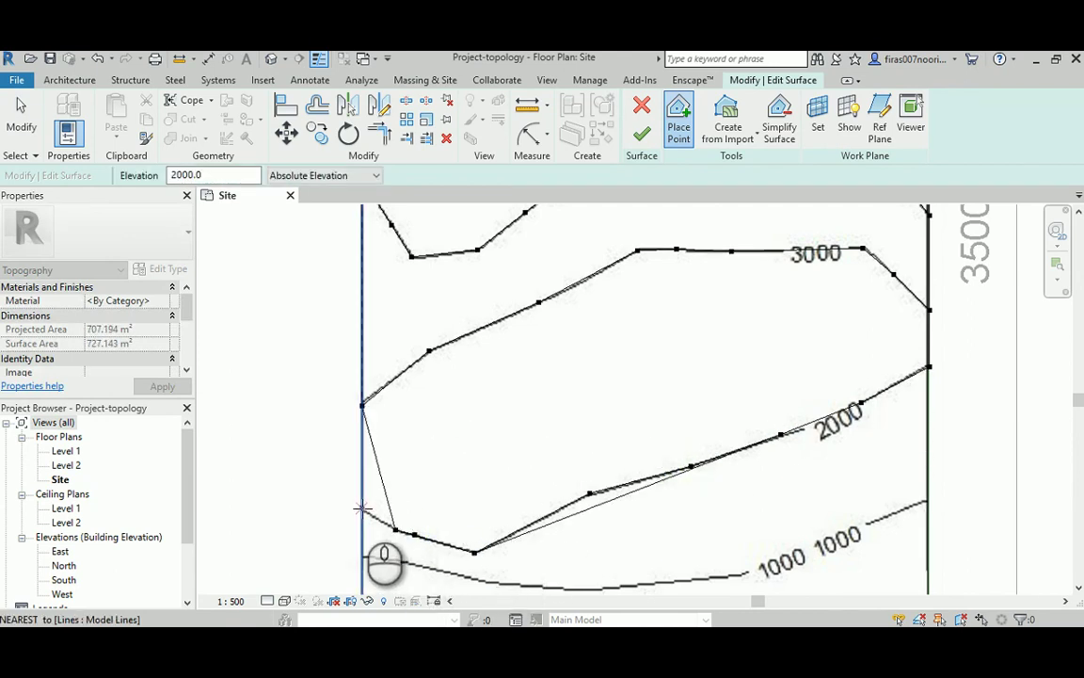
click(361, 508)
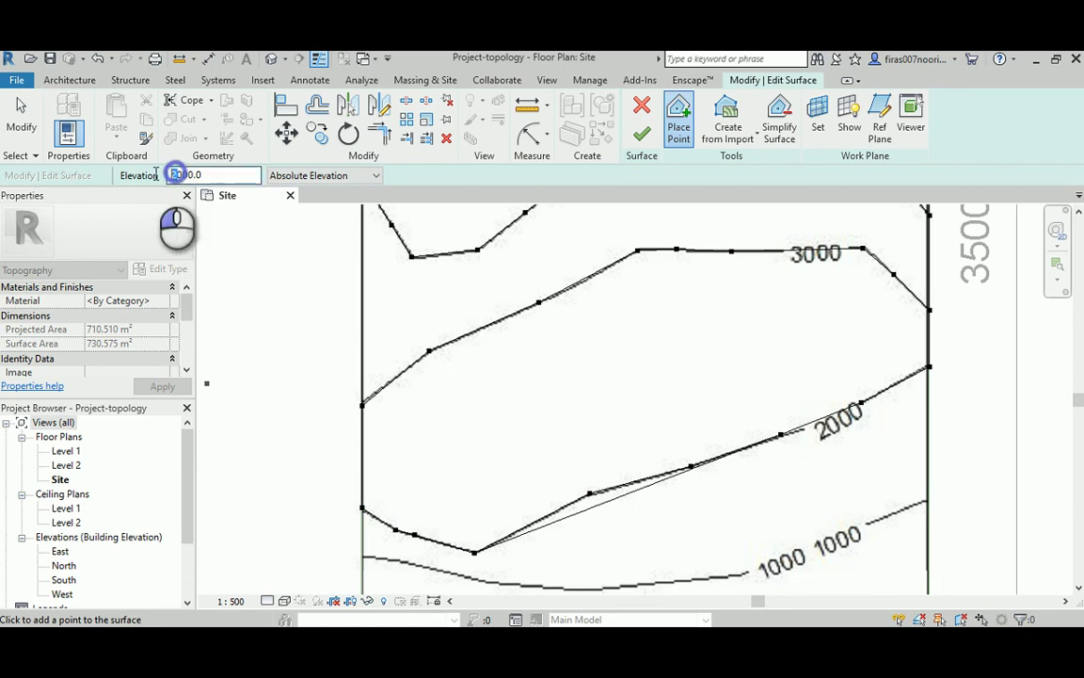
Place points at absolute elevation 1000 along the 1000 contour, from the rectangle's right edge to its left edge
middle_drag(733, 438, 711, 326)
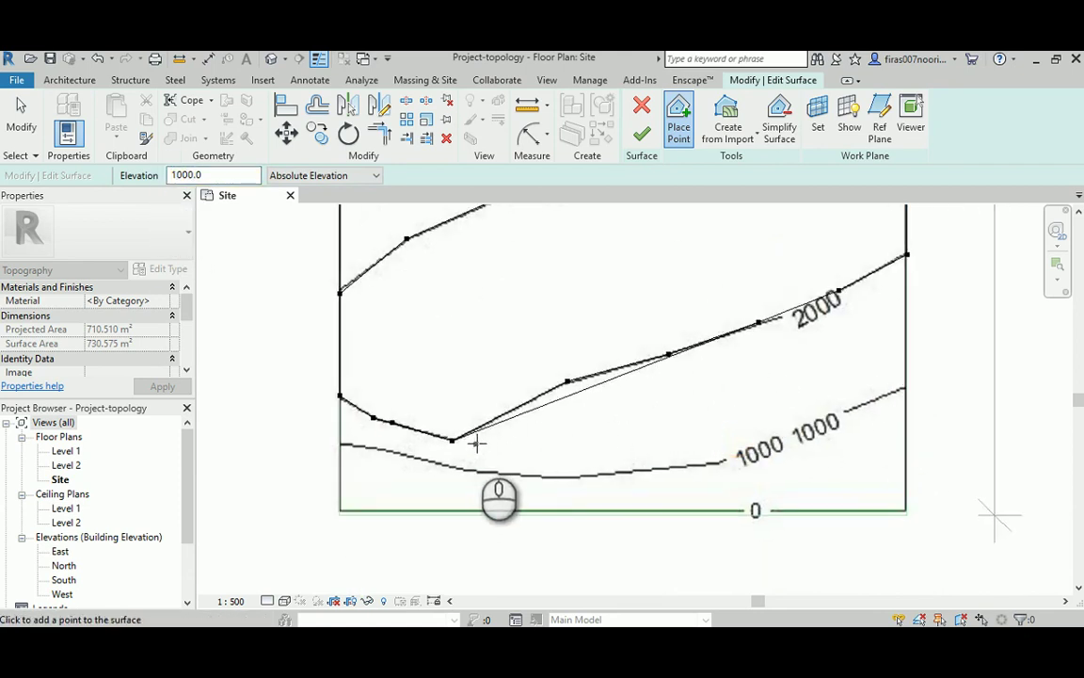
click(907, 387)
click(838, 418)
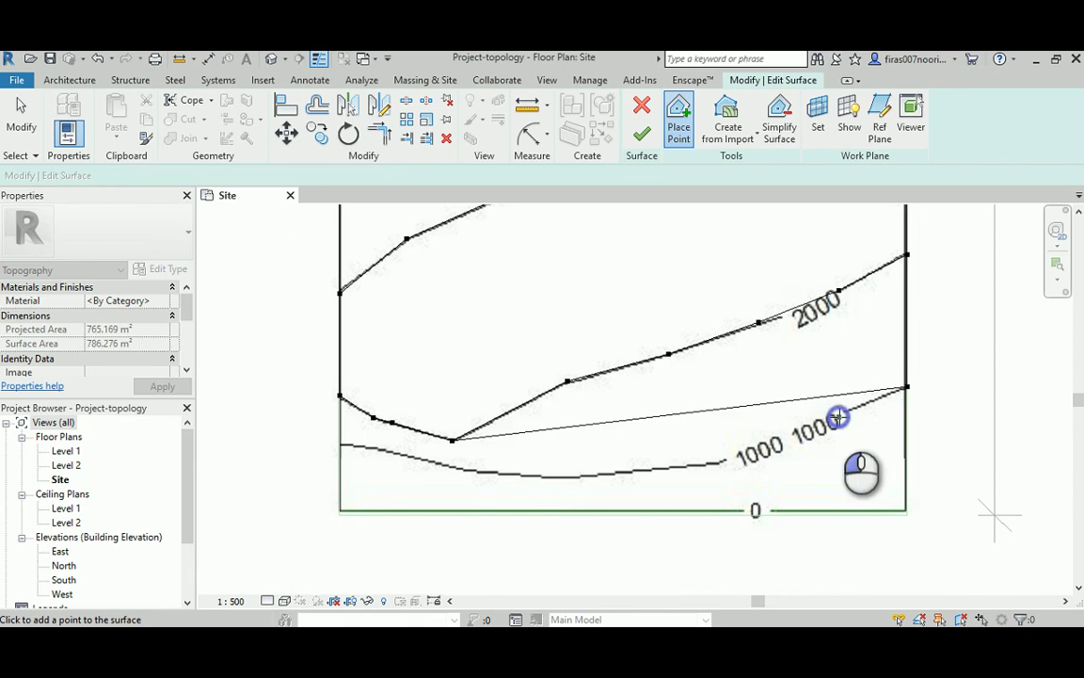
click(785, 440)
click(712, 461)
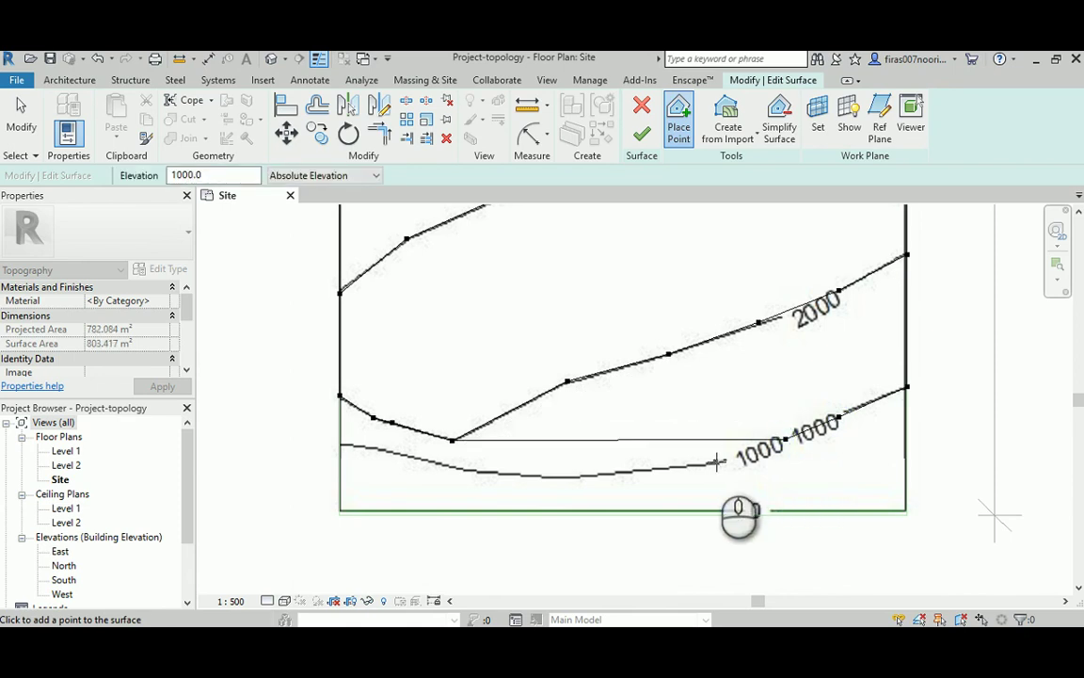
click(716, 463)
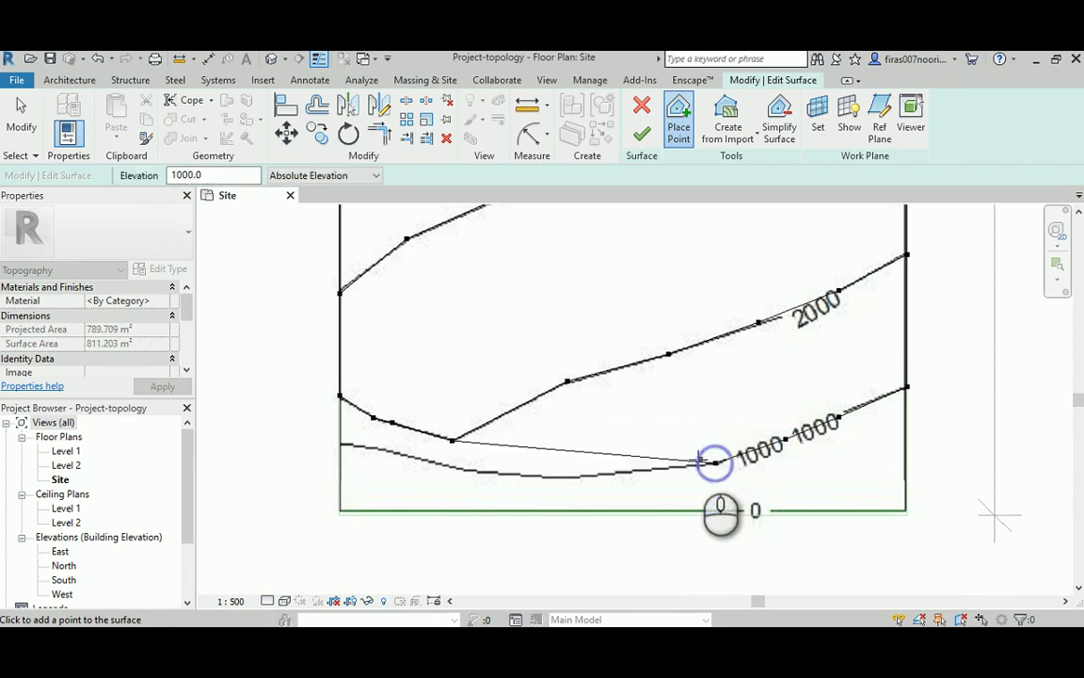
click(608, 476)
click(545, 477)
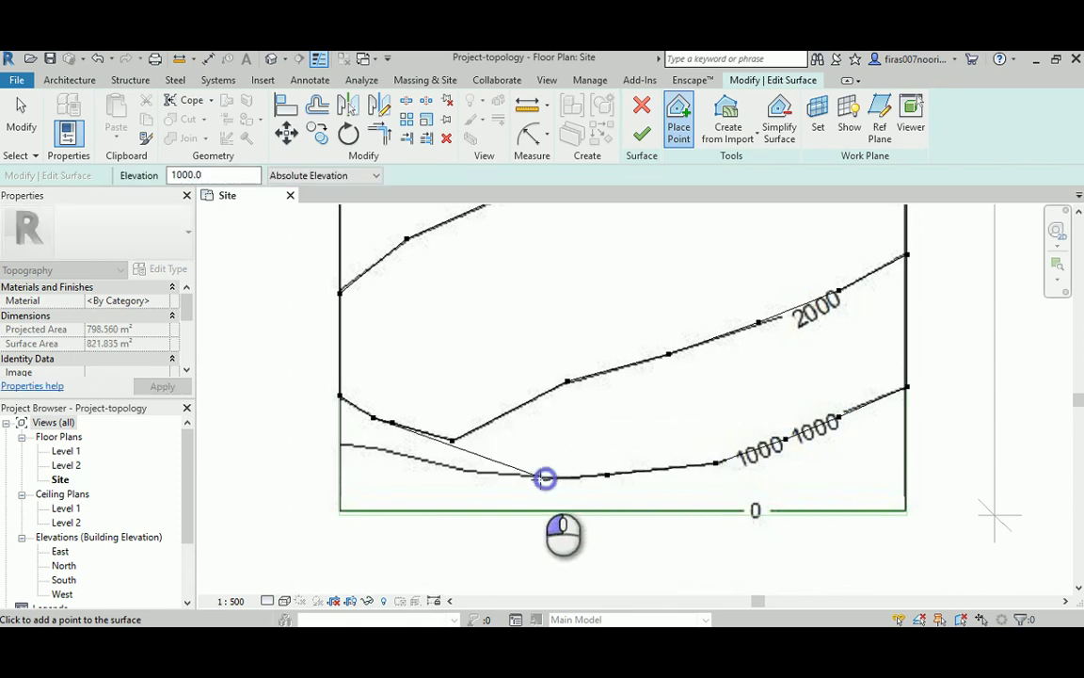
click(497, 475)
click(432, 462)
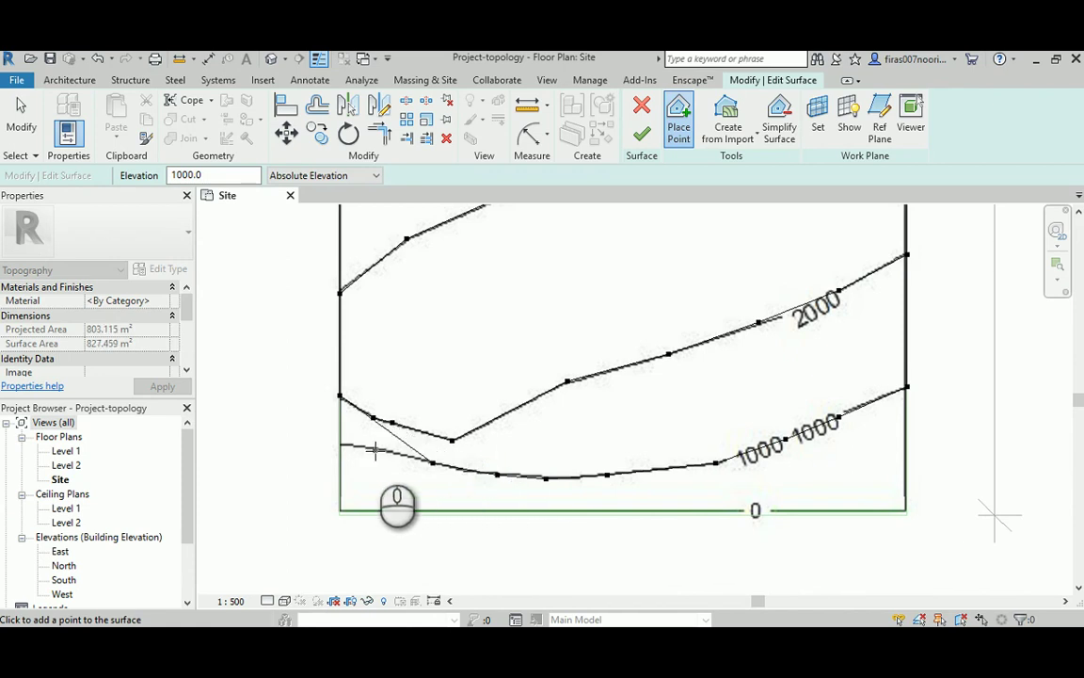
click(379, 449)
click(339, 444)
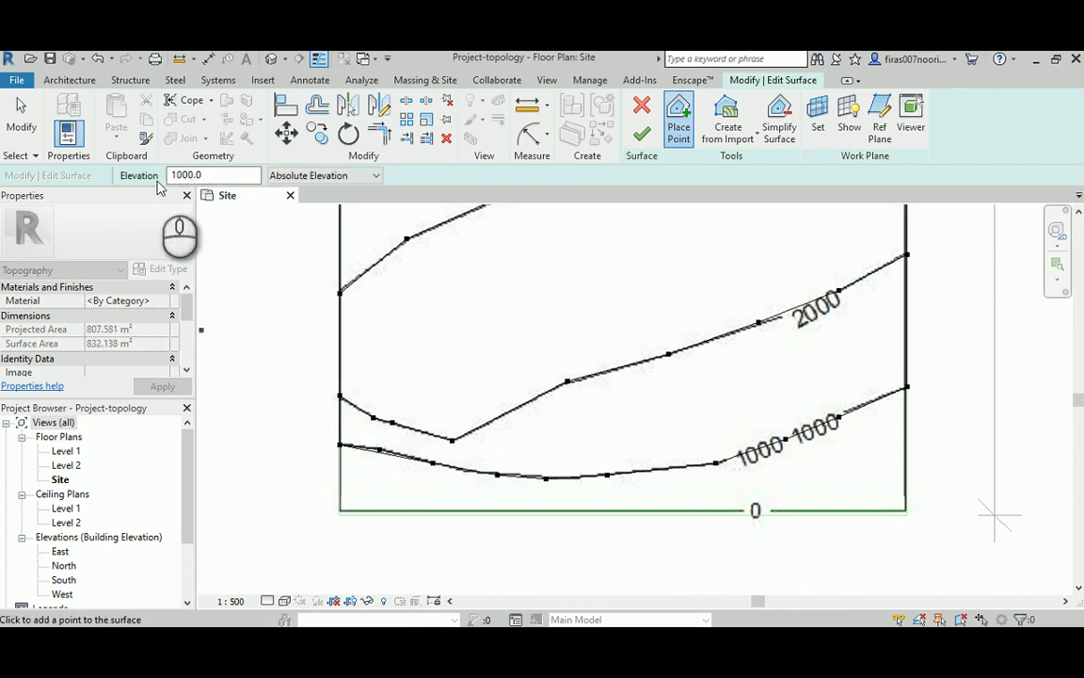
Place points at absolute elevation 0 on the rectangle's two lower corners and finish the surface
click(226, 173)
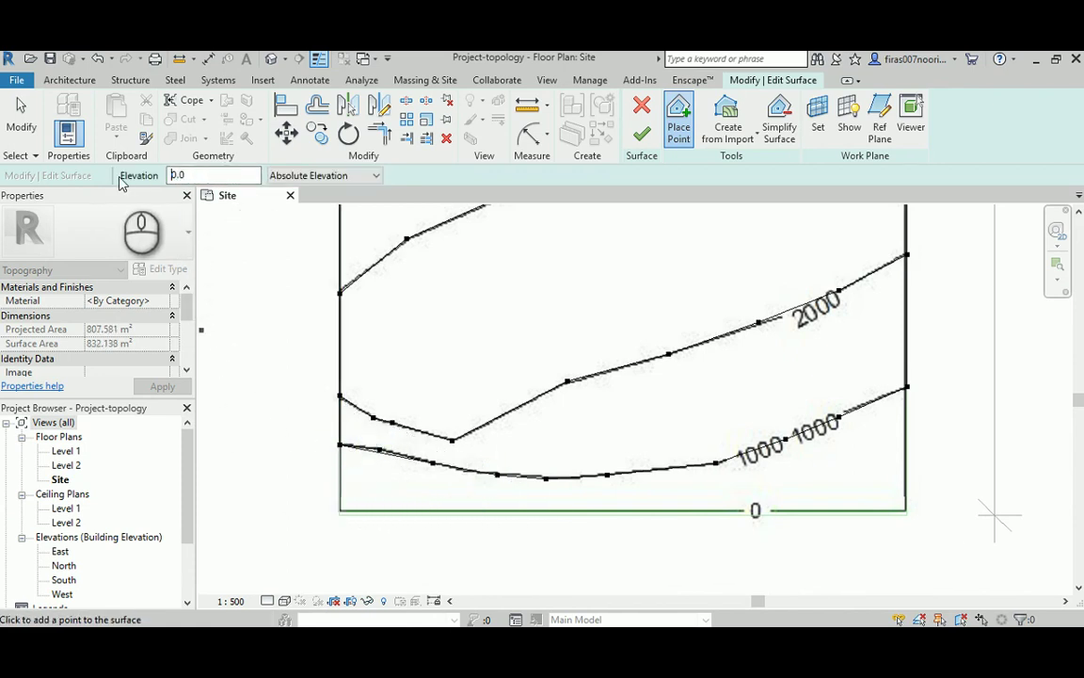
click(905, 510)
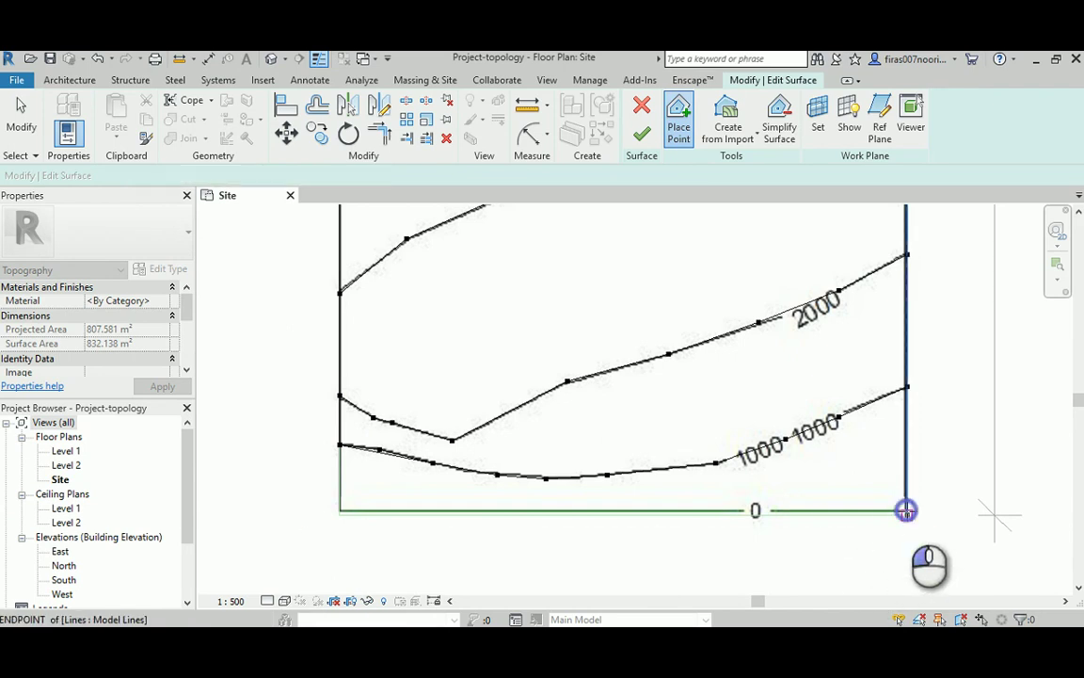
click(339, 513)
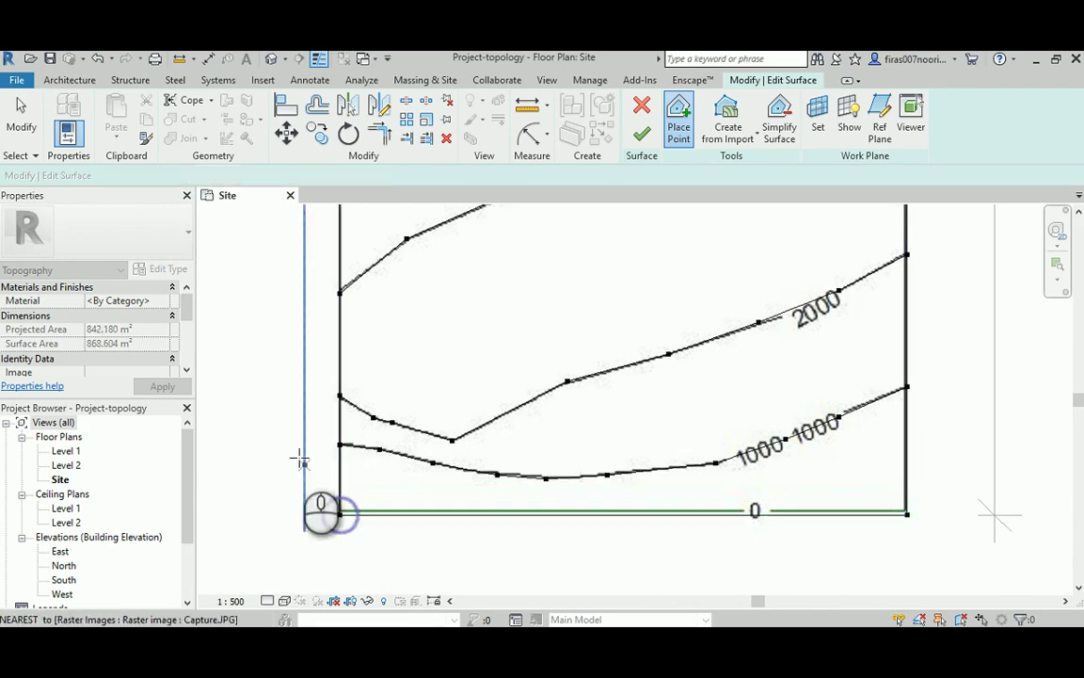
right_click(262, 390)
click(299, 162)
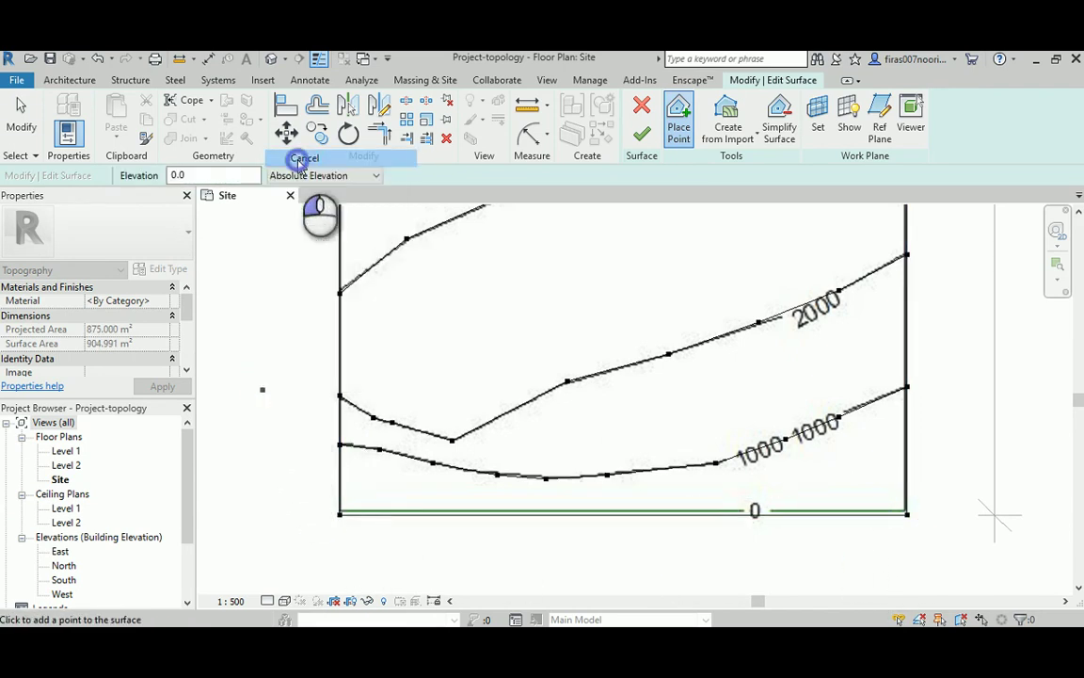
click(639, 139)
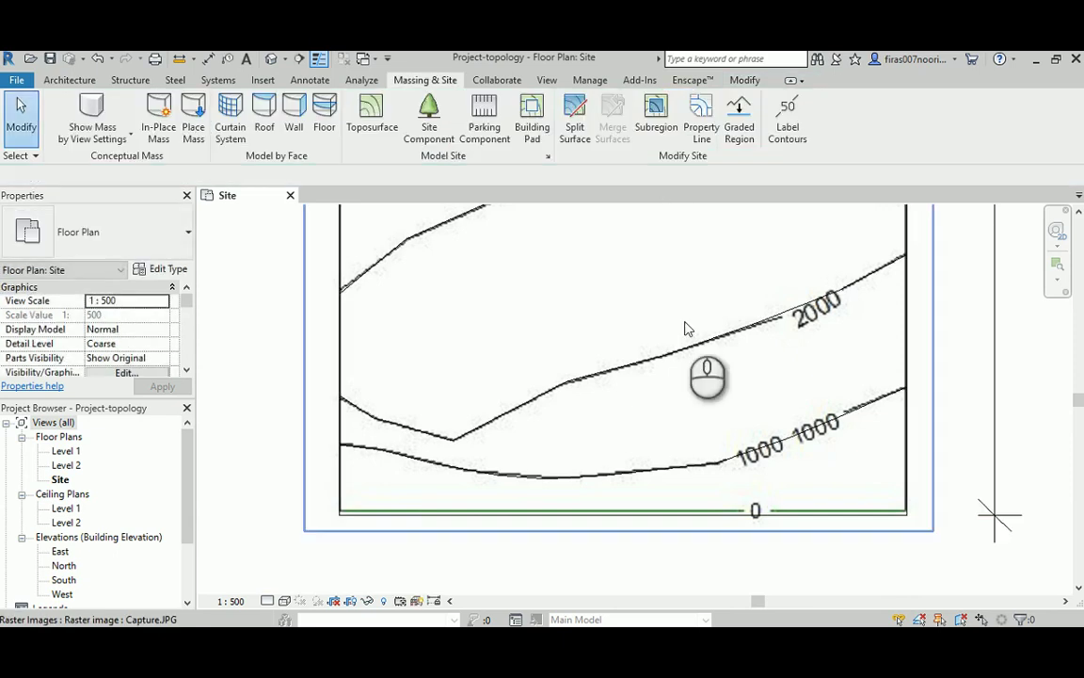
Open the default 3D view, set its visual style to Shaded and inspect the finished toposurface
scroll(565, 376, down, 2)
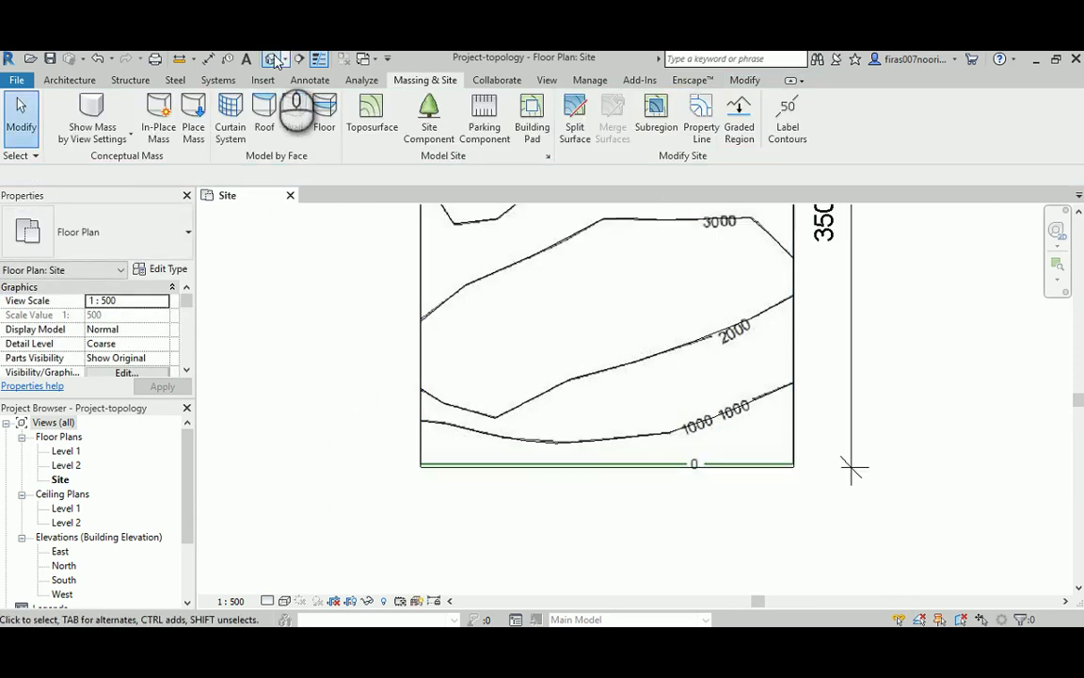
click(271, 58)
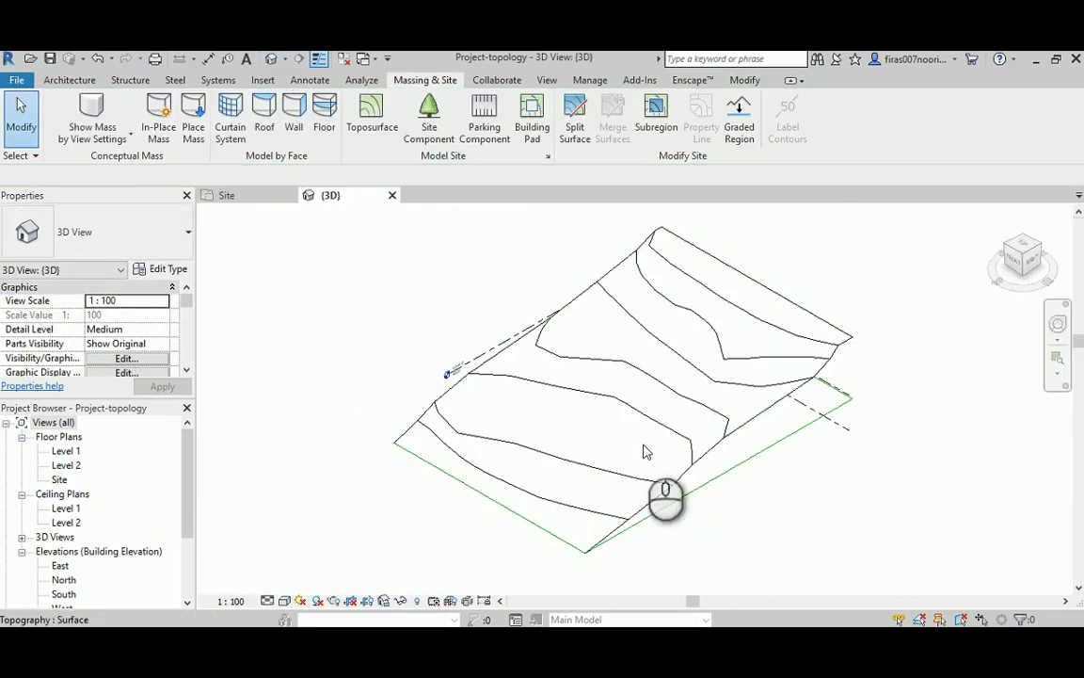
click(282, 601)
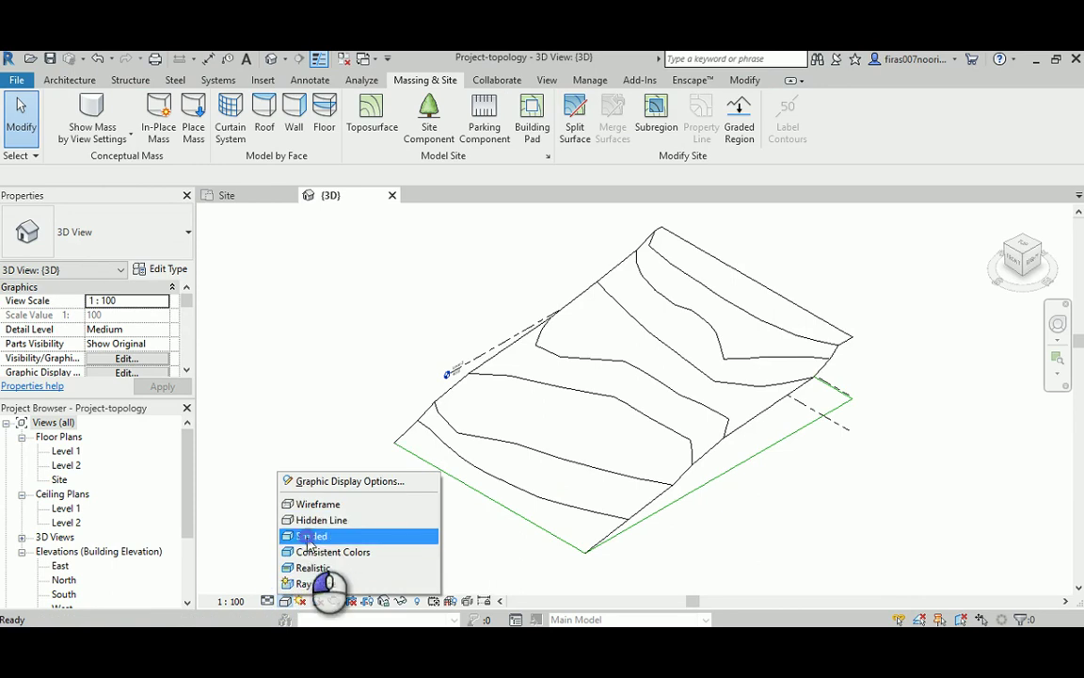
click(315, 534)
scroll(715, 292, up, 3)
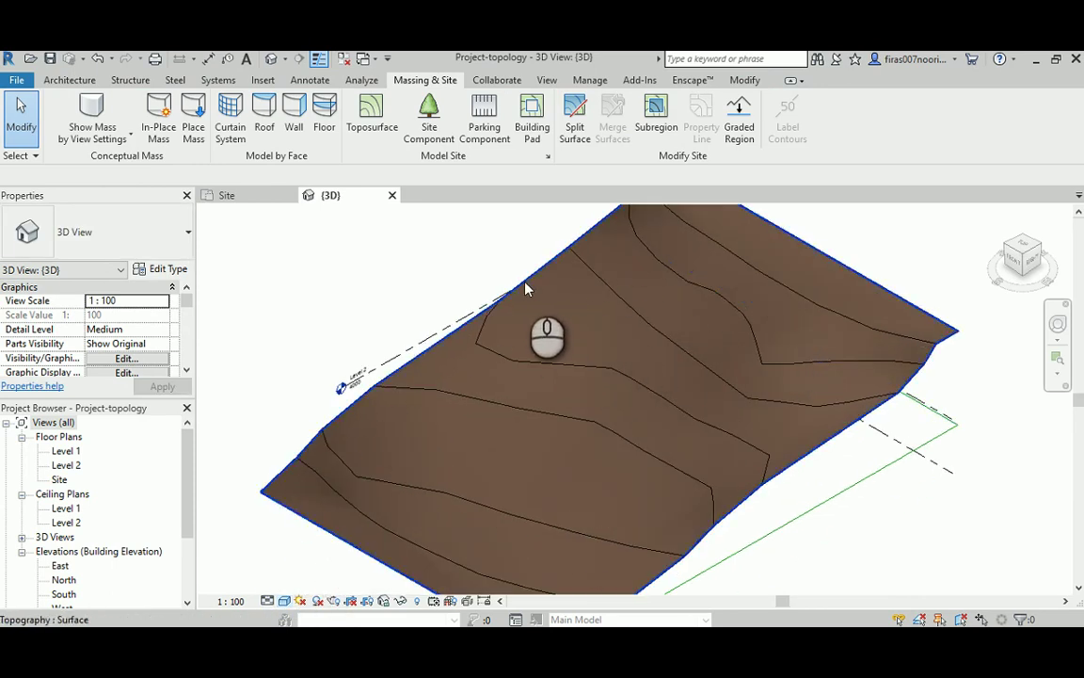
scroll(859, 351, down, 3)
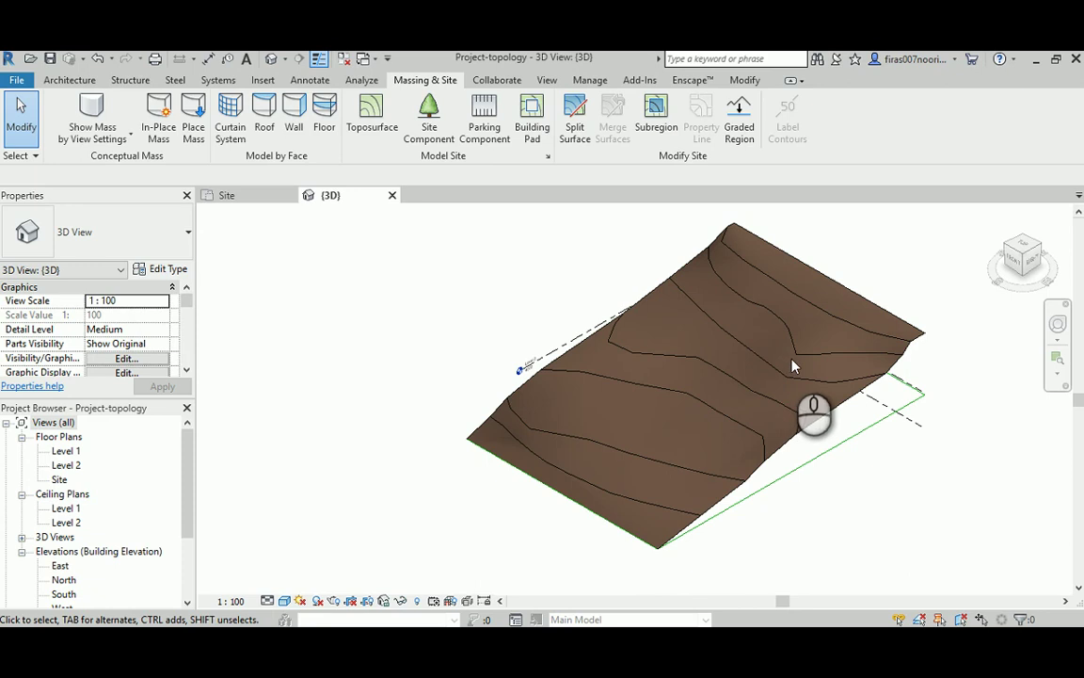
click(494, 423)
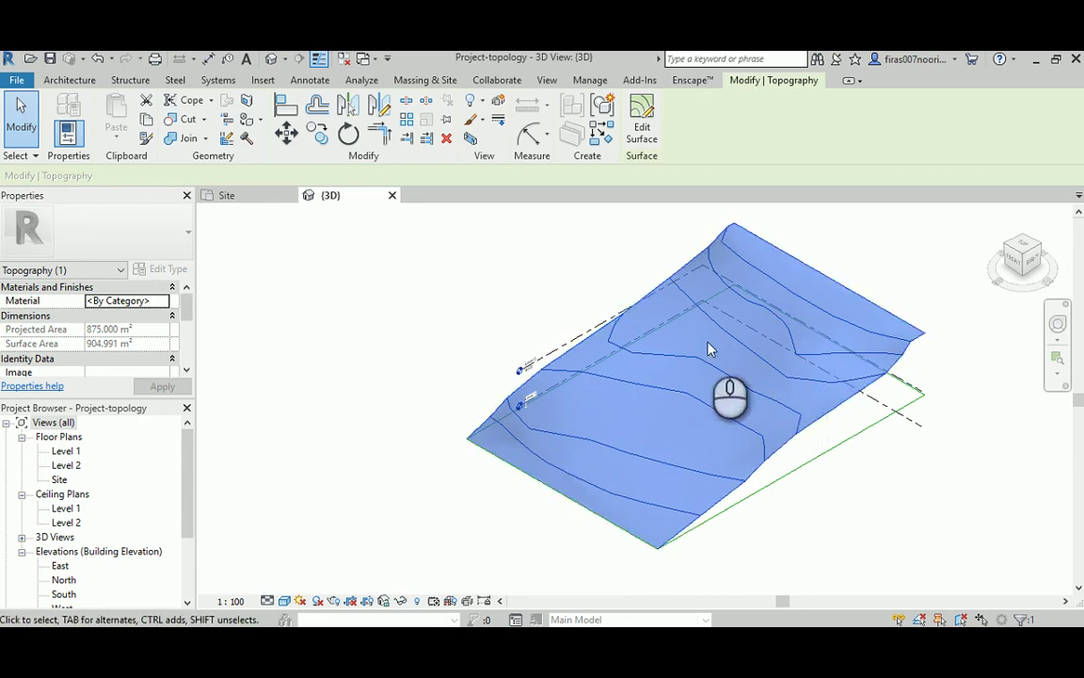
click(885, 501)
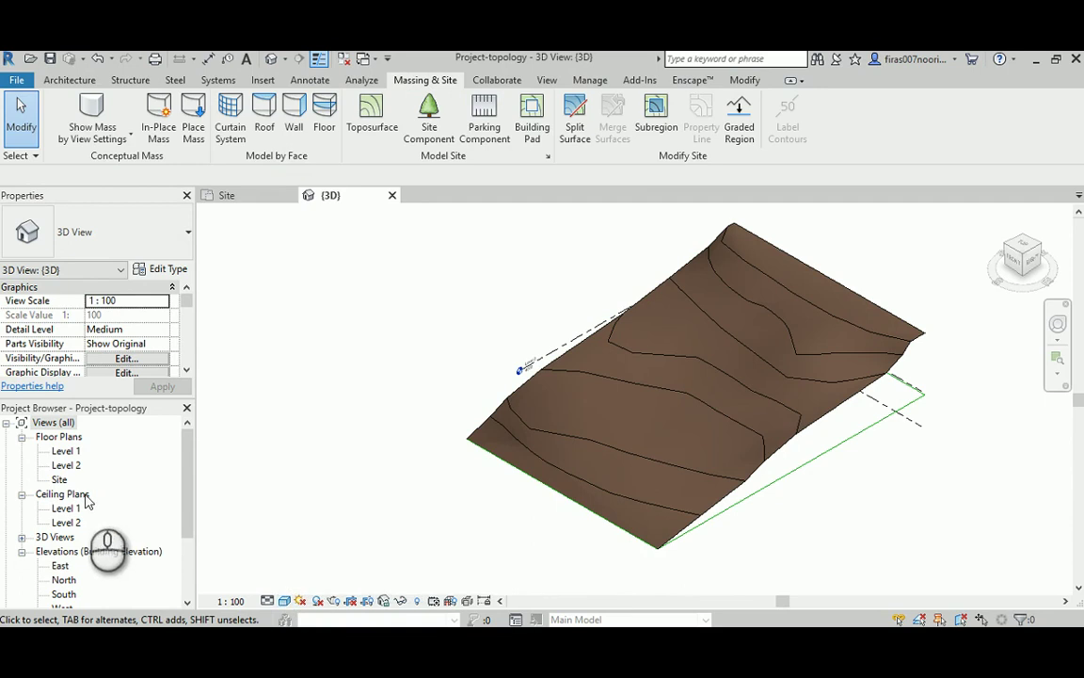
Return to the Site floor plan and delete the contour map raster image Capture.JPG
double_click(59, 479)
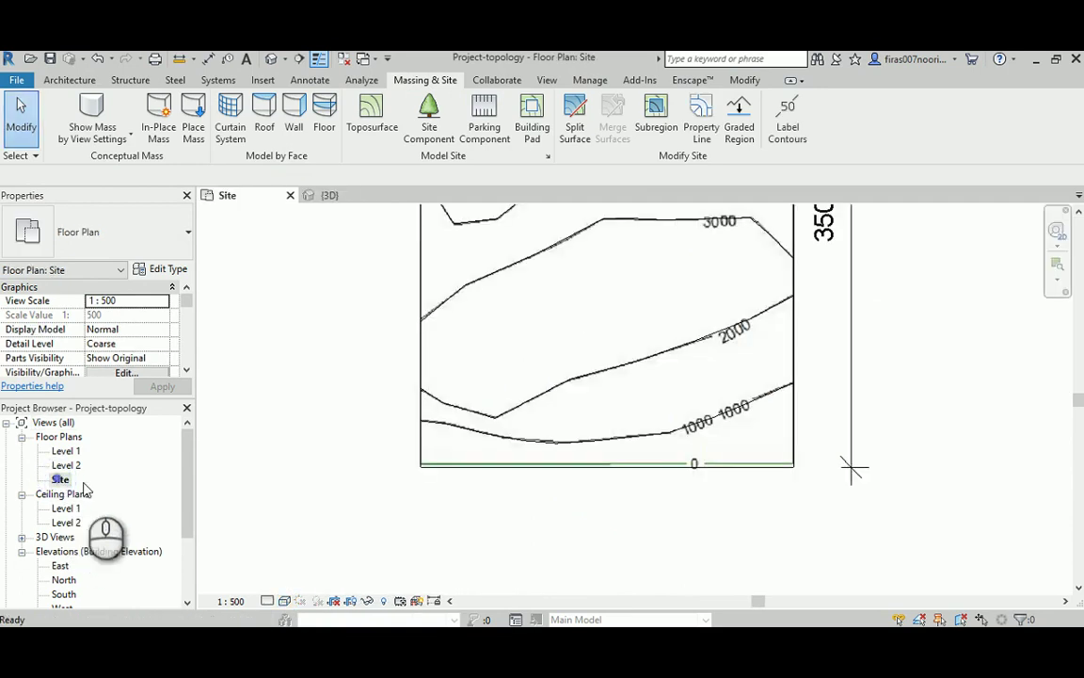
scroll(525, 499, down, 4)
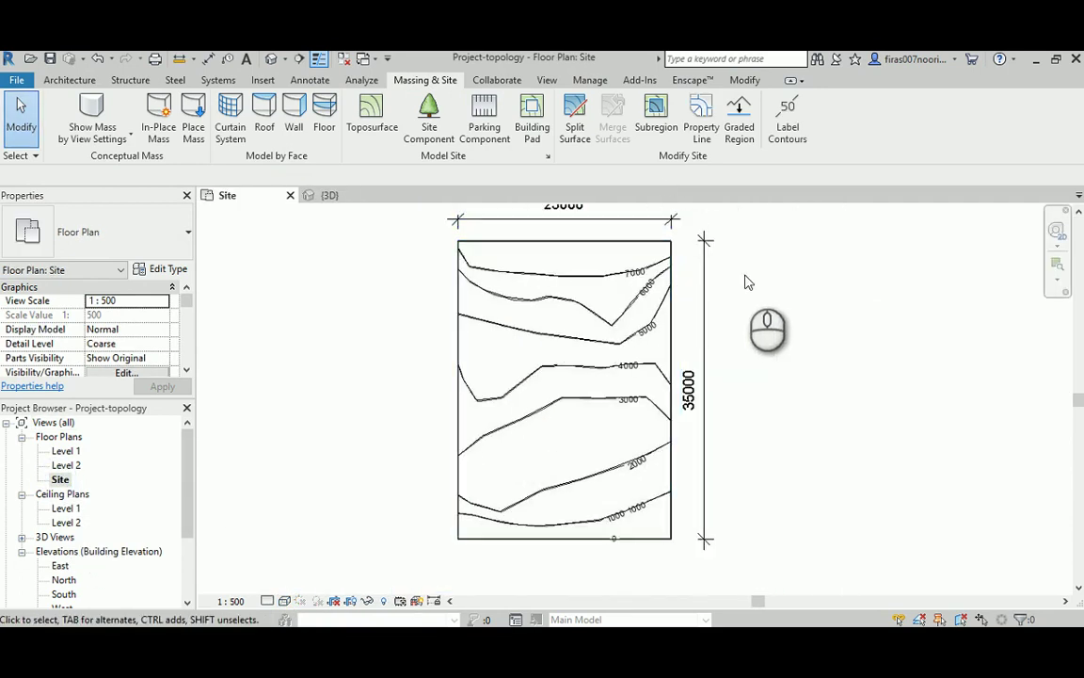
click(443, 285)
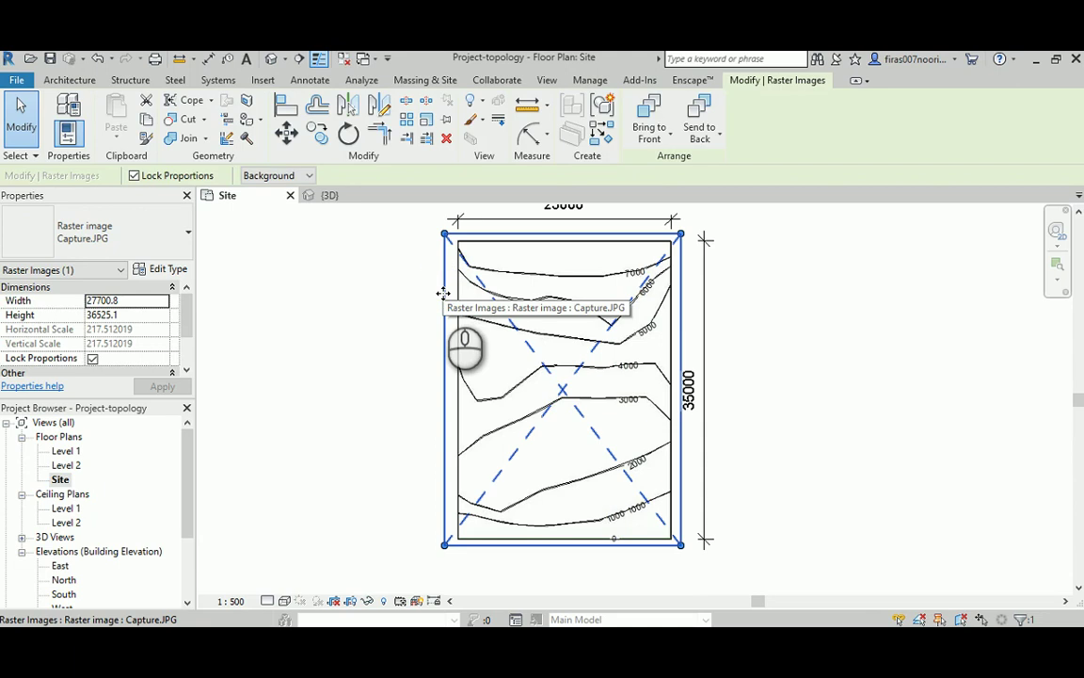
key(Delete)
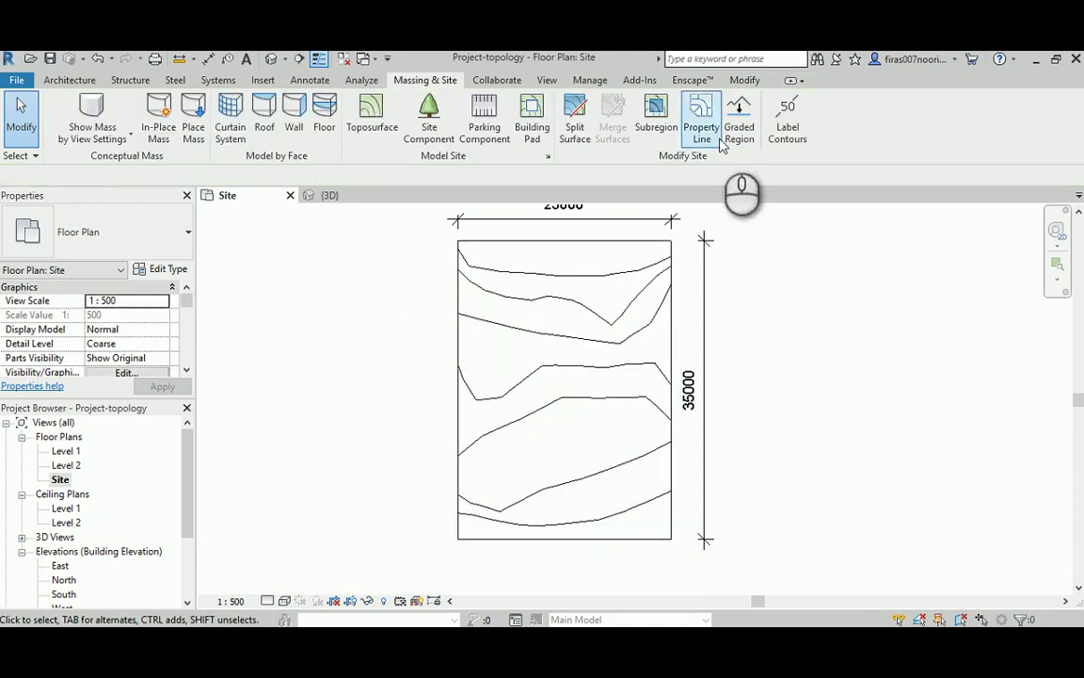
Start Label Contours with Chain enabled and label the 7000 to 3000 contours along a vertical line from the rectangle's upper edge midpoint
click(787, 125)
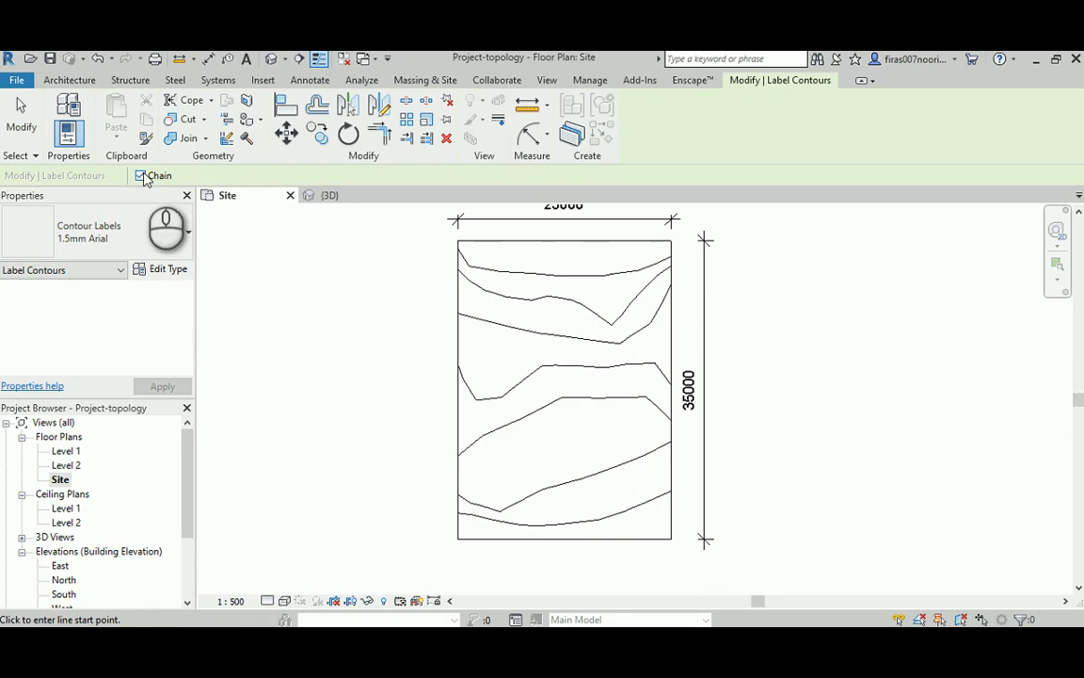
click(558, 241)
scroll(562, 249, up, 3)
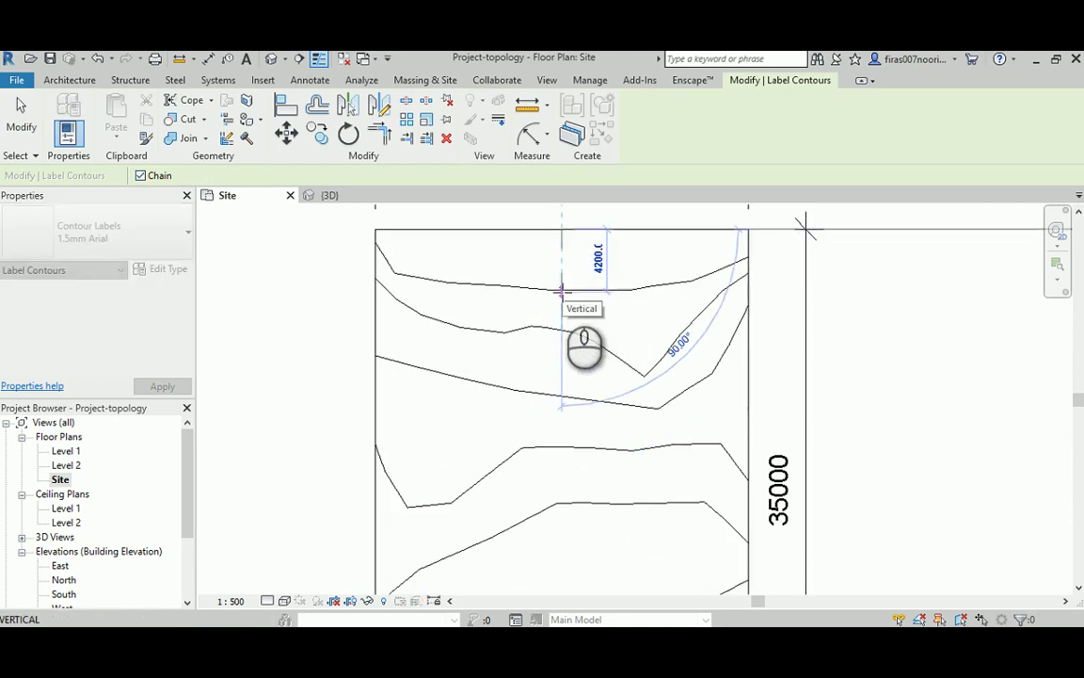
click(561, 290)
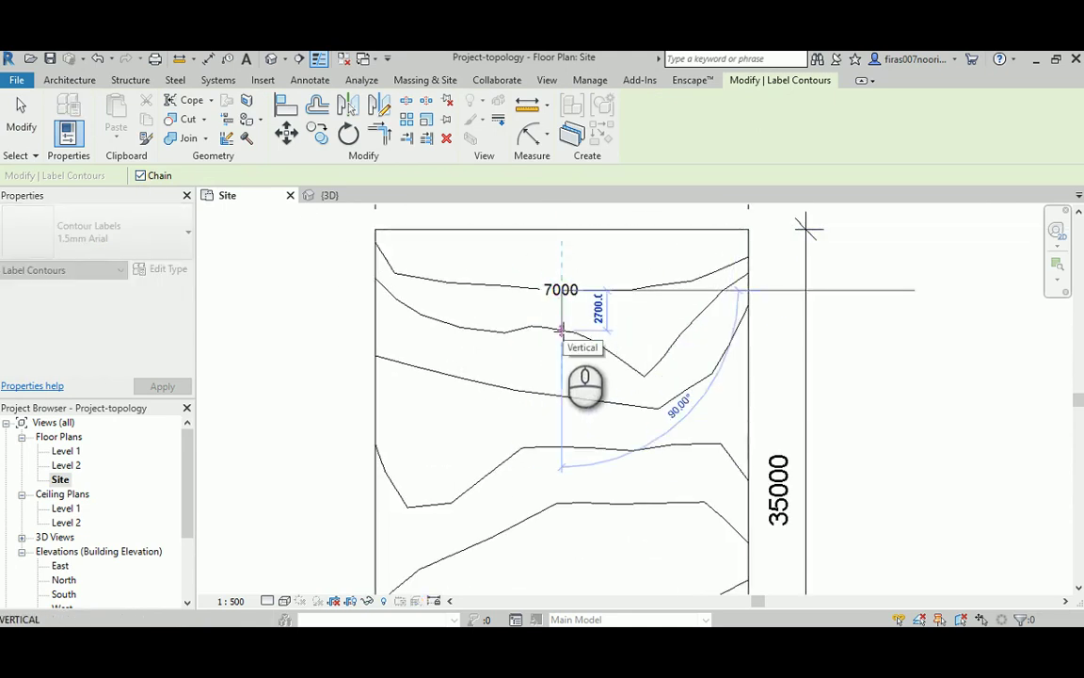
click(561, 330)
click(561, 397)
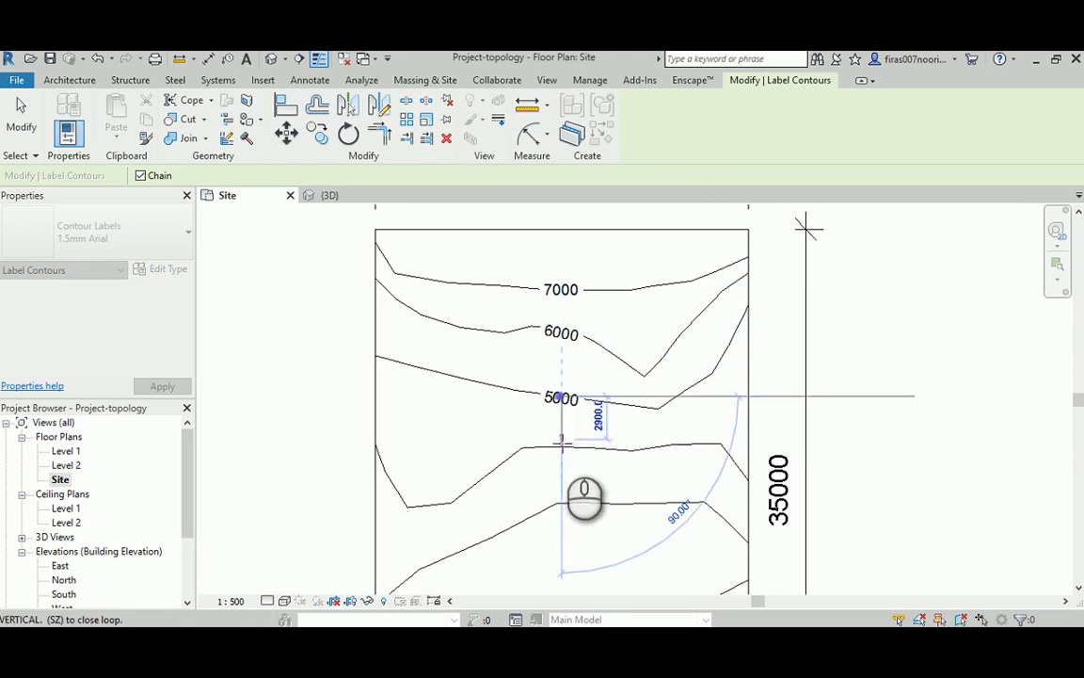
click(560, 447)
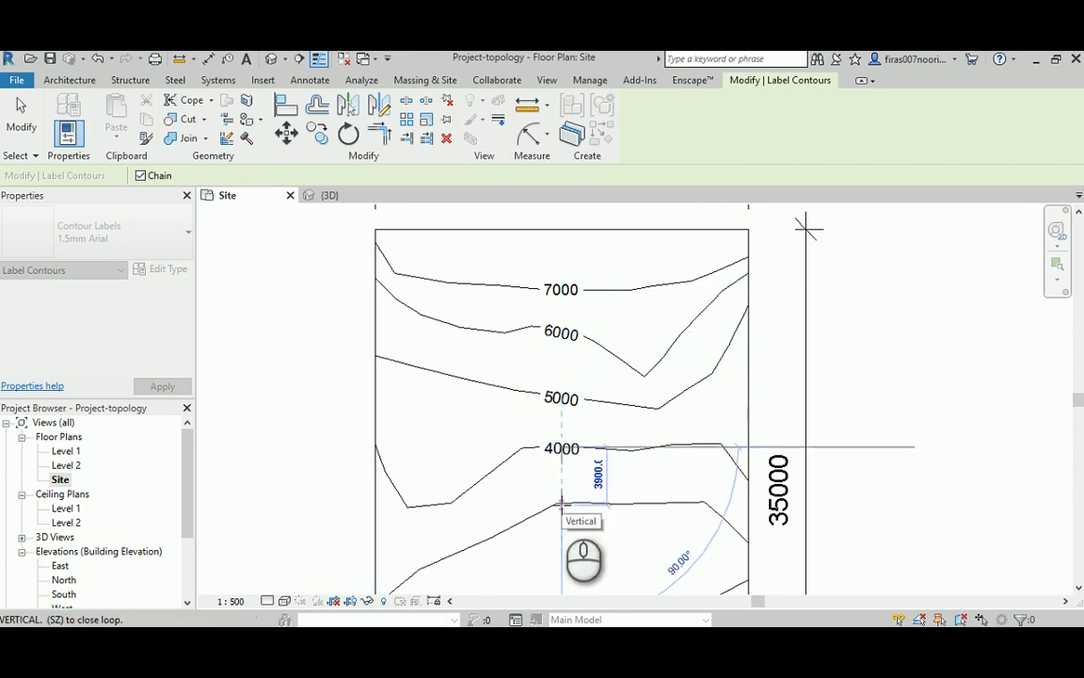
click(561, 504)
Continue the vertical label line through the 2000 and 1000 contours to the rectangle's lower edge midpoint and end the chain
middle_drag(561, 508, 542, 397)
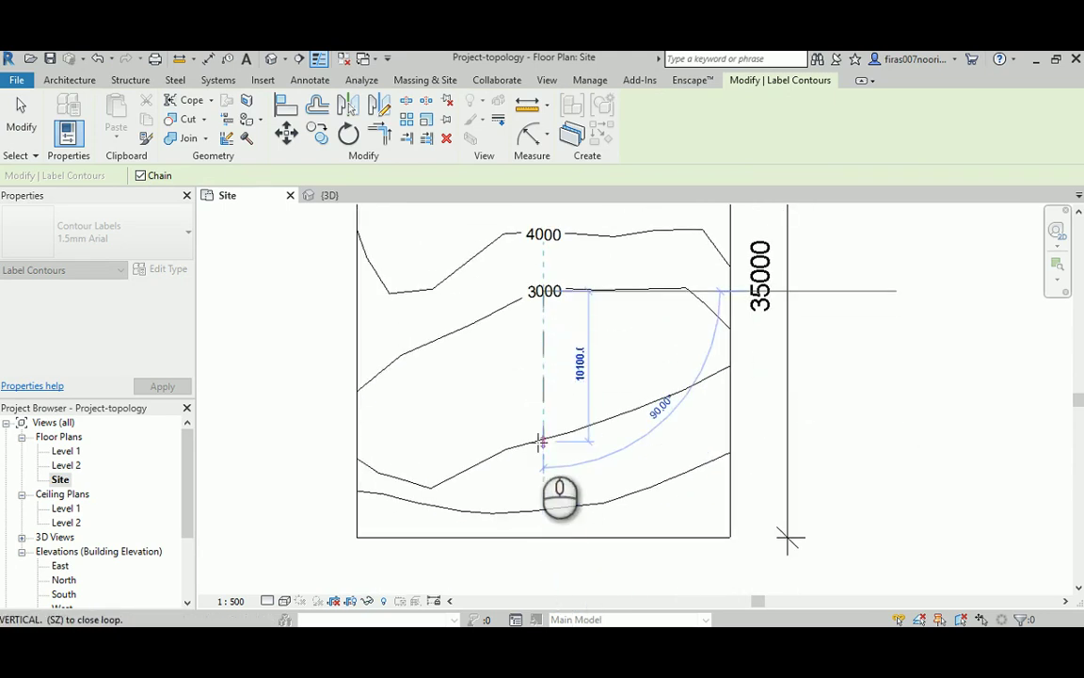
click(537, 443)
click(544, 509)
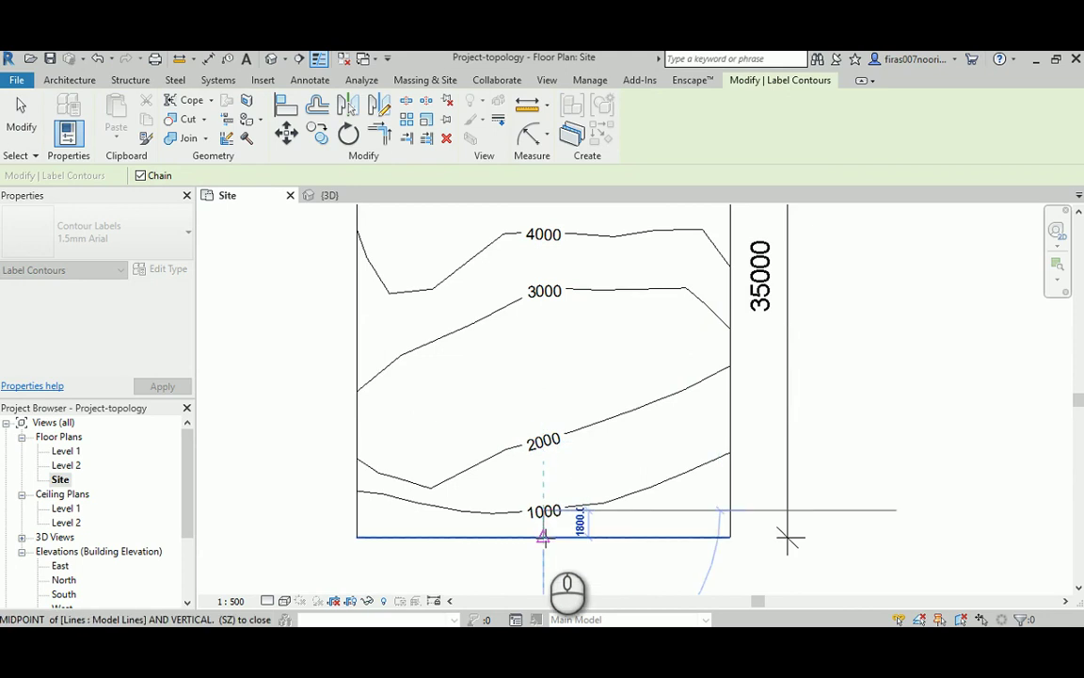
click(543, 536)
right_click(502, 576)
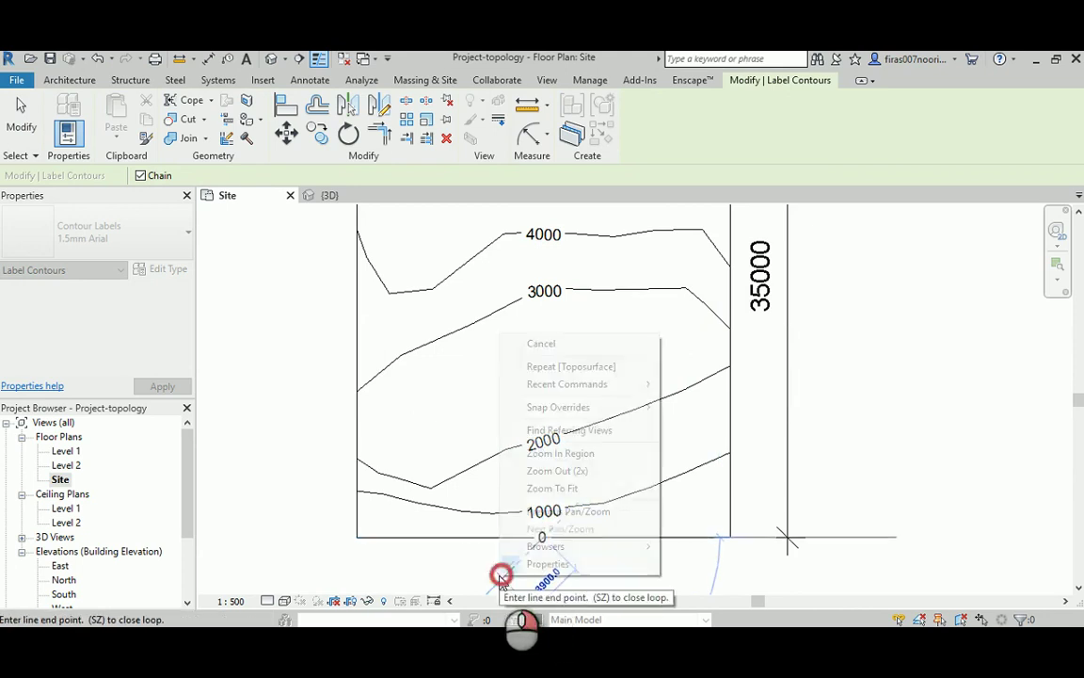
click(539, 343)
Set the Site plan's view scale to 1:100 and inspect the label size on the 3000 contour
scroll(516, 394, down, 3)
mouse_move(431, 397)
middle_down()
mouse_move(529, 302)
mouse_move(489, 433)
middle_up()
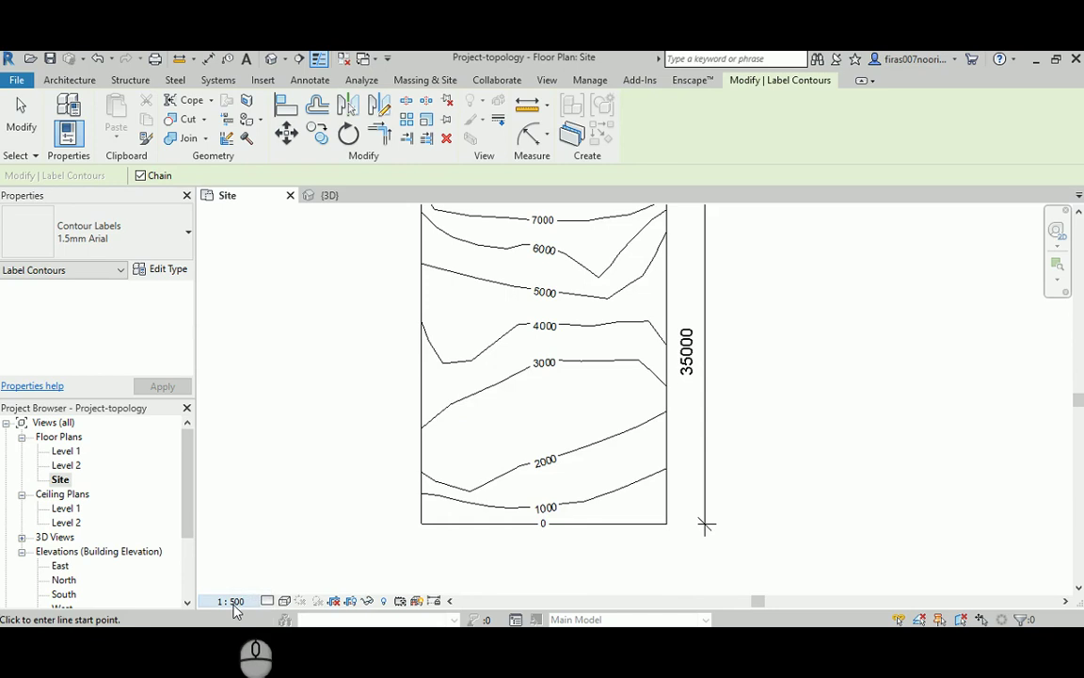
click(231, 601)
click(254, 495)
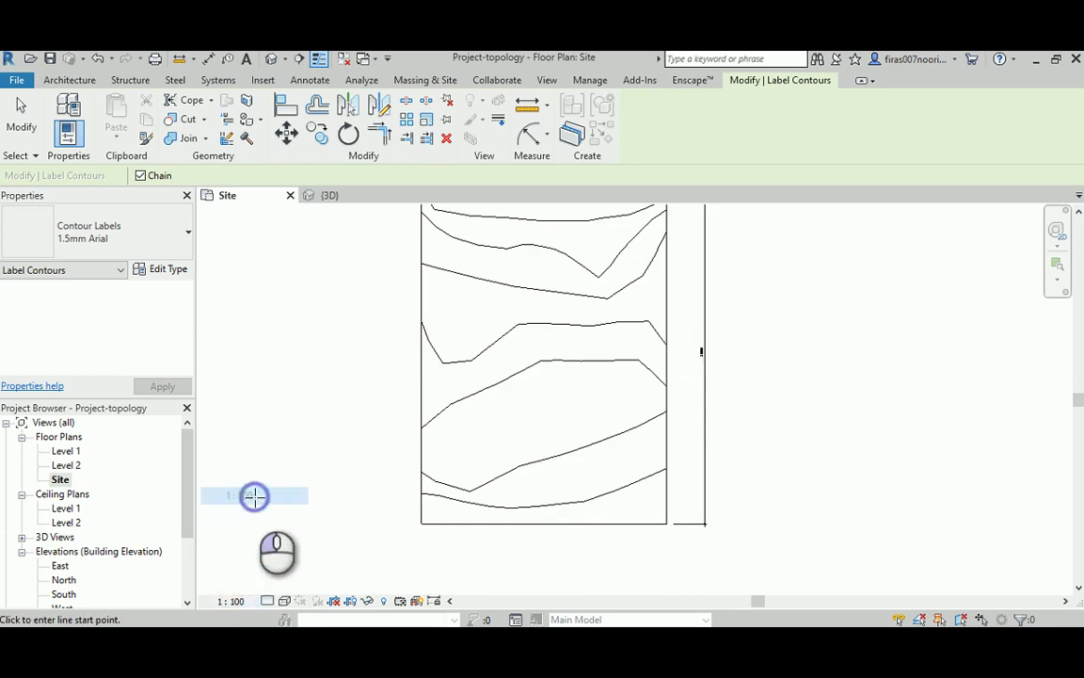
scroll(541, 363, up, 3)
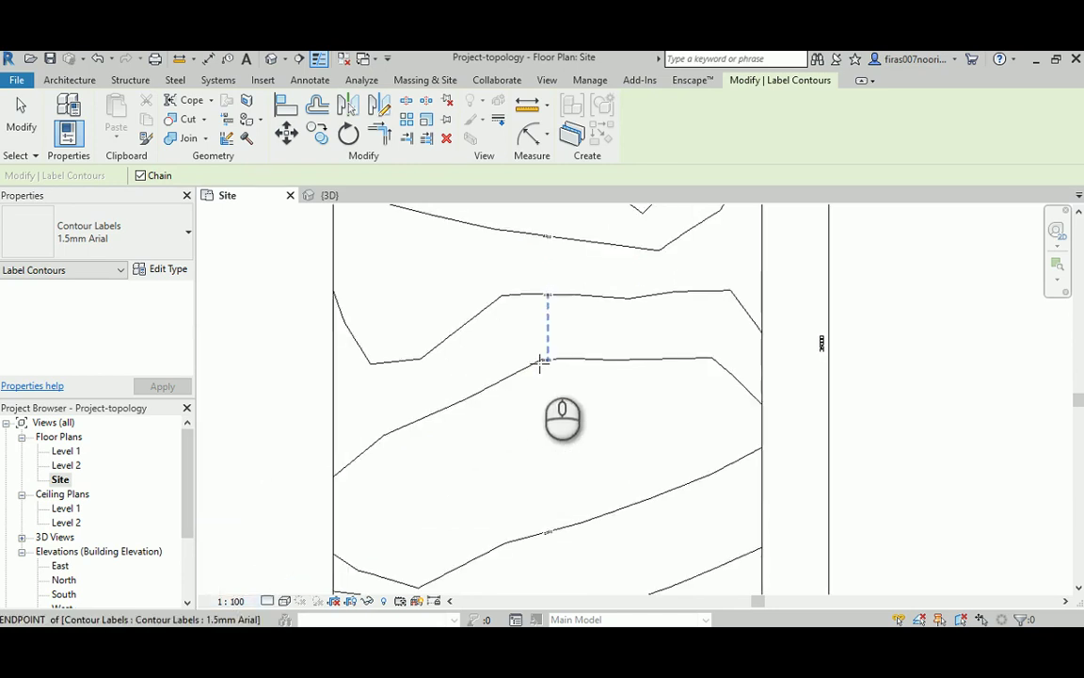
scroll(540, 363, up, 3)
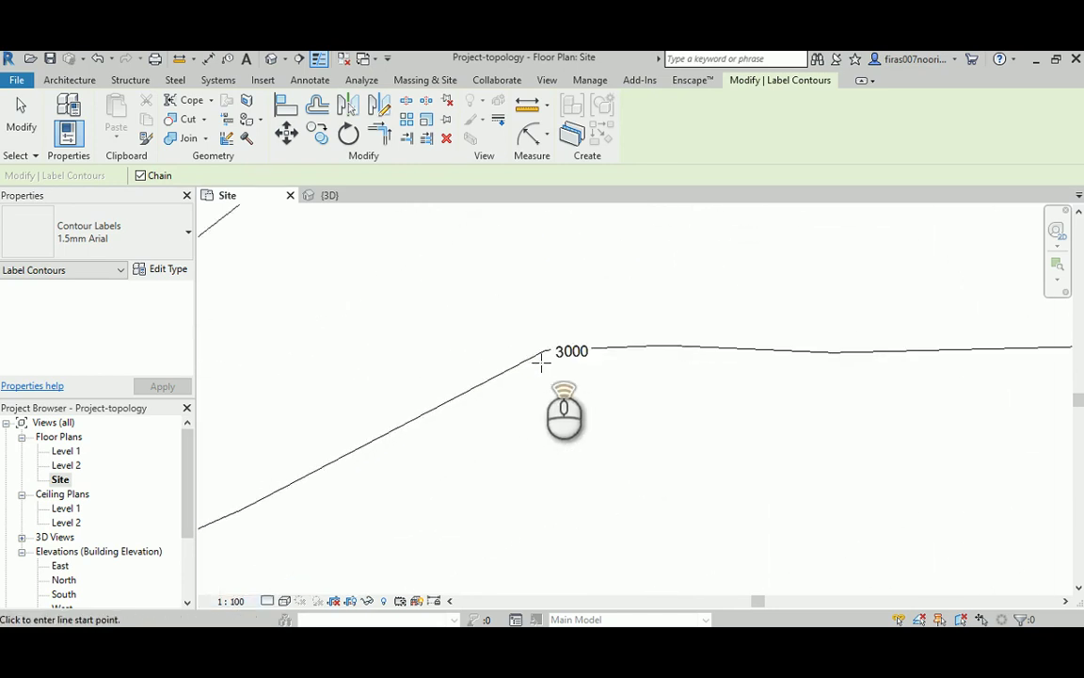
Set the Site plan's view scale back to 1:500 and review all the contour labels
click(233, 602)
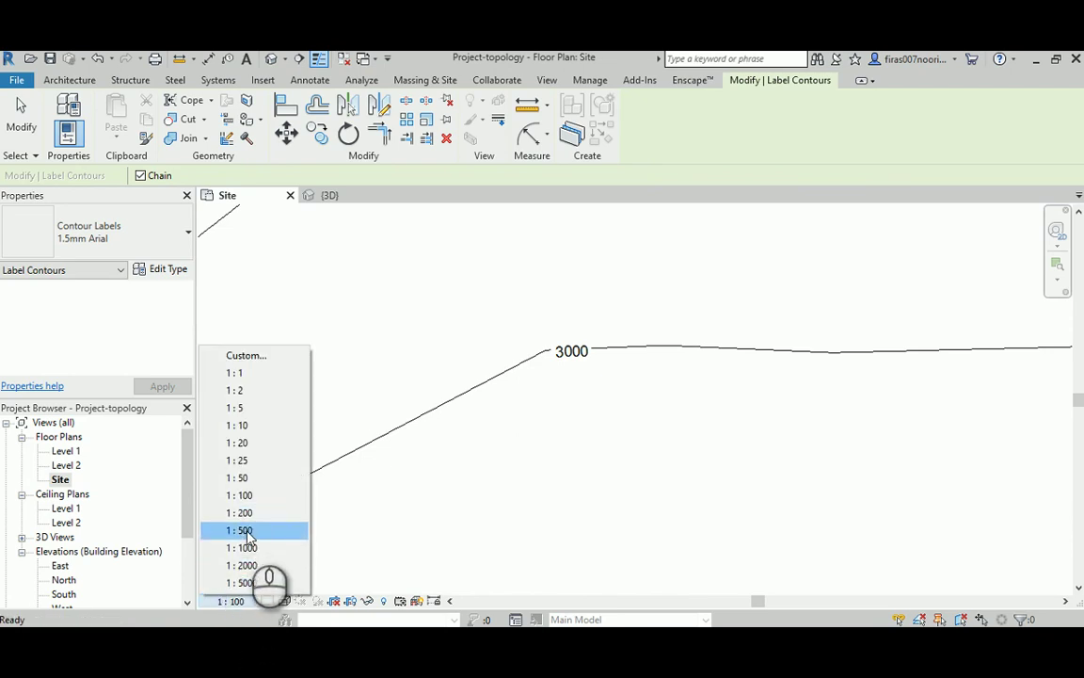
click(243, 531)
scroll(479, 431, down, 5)
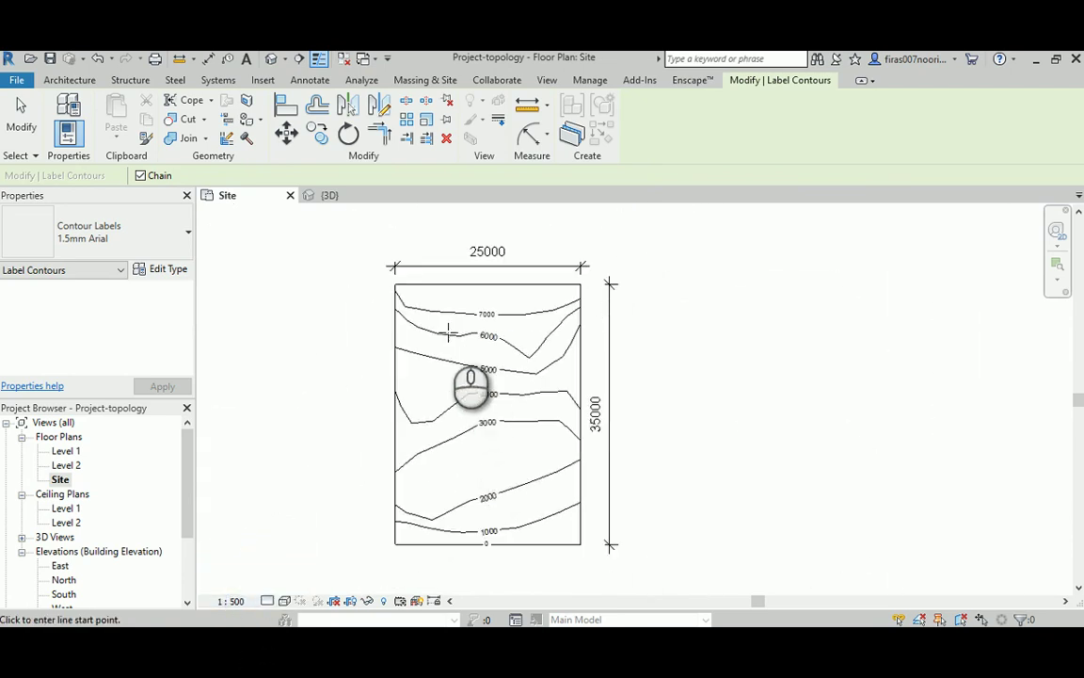
scroll(352, 404, up, 1)
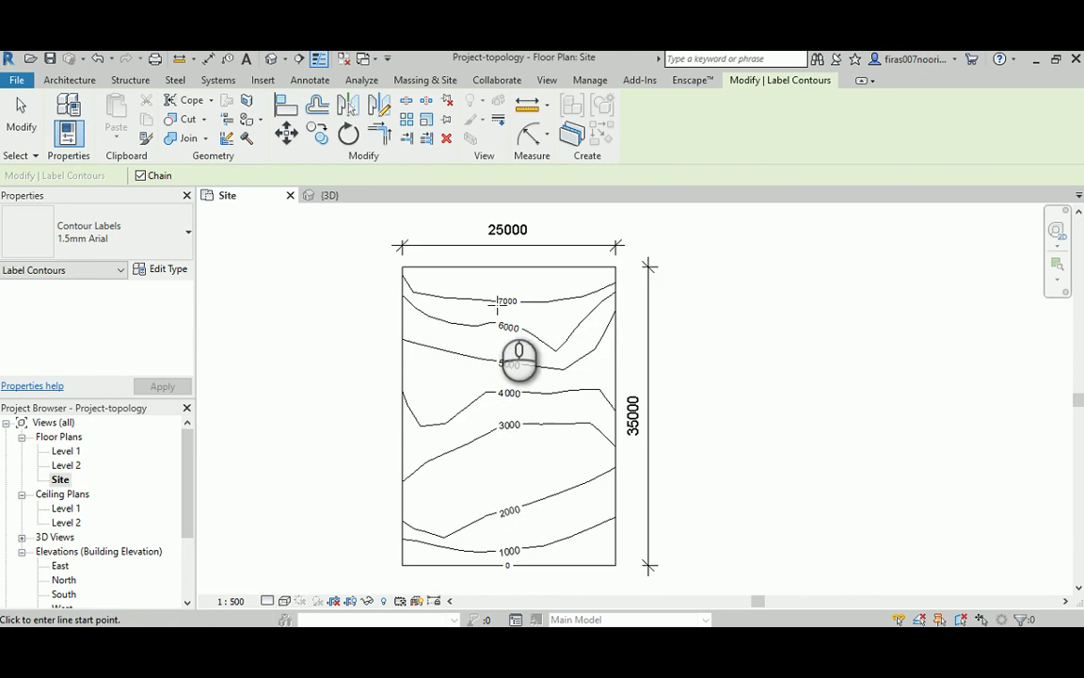
middle_drag(477, 390, 478, 367)
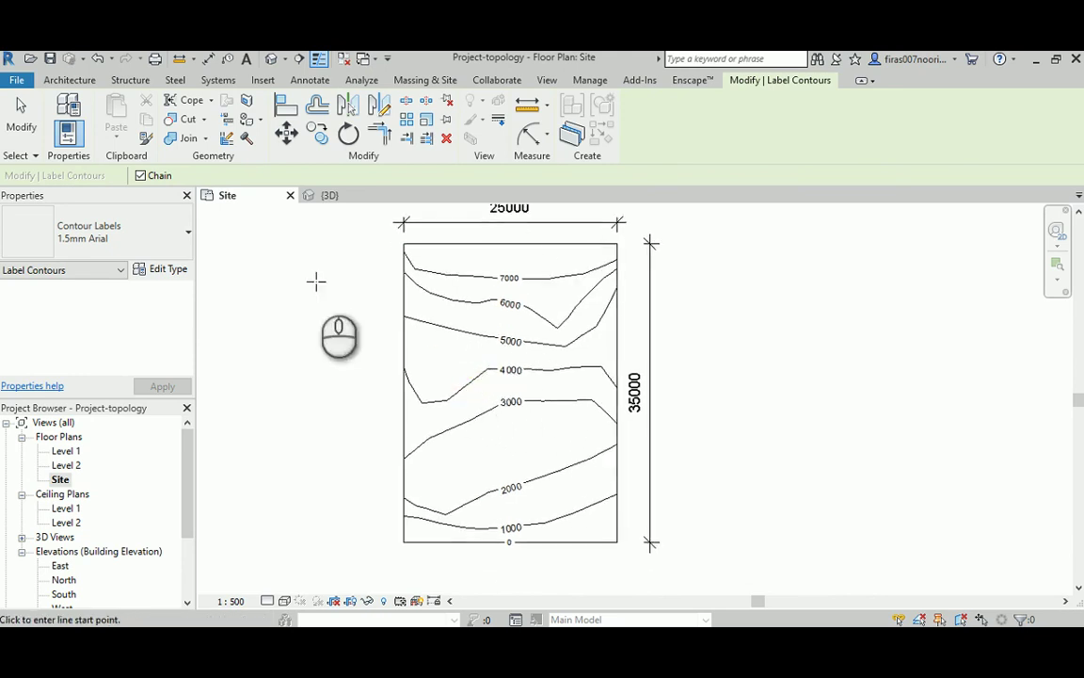
click(425, 79)
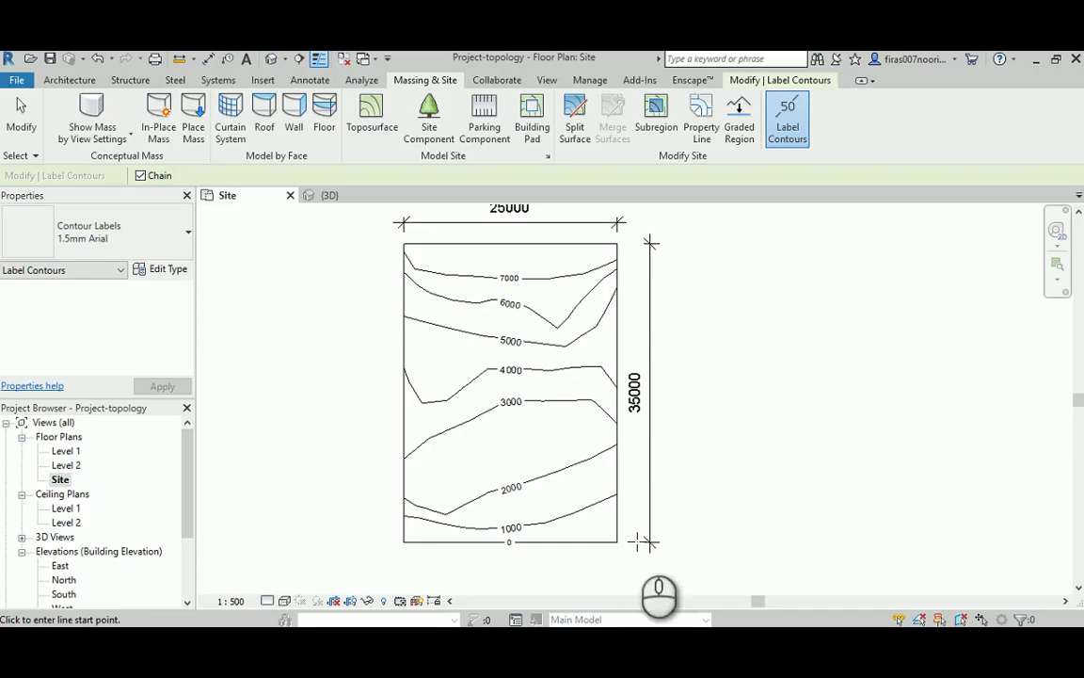
middle_drag(510, 353, 514, 372)
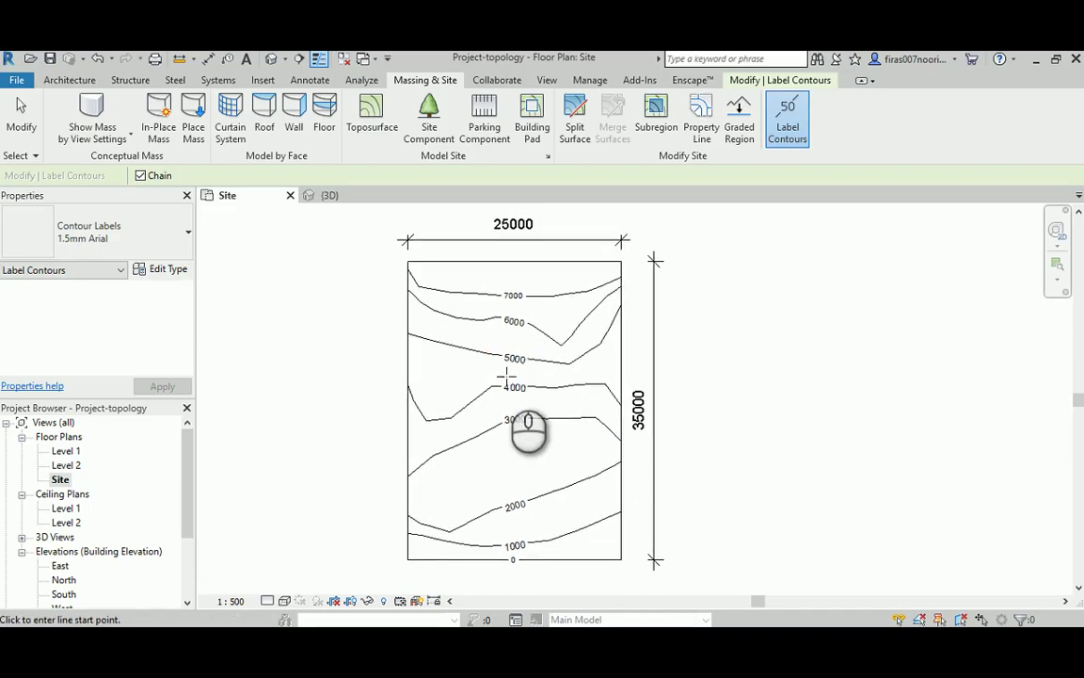